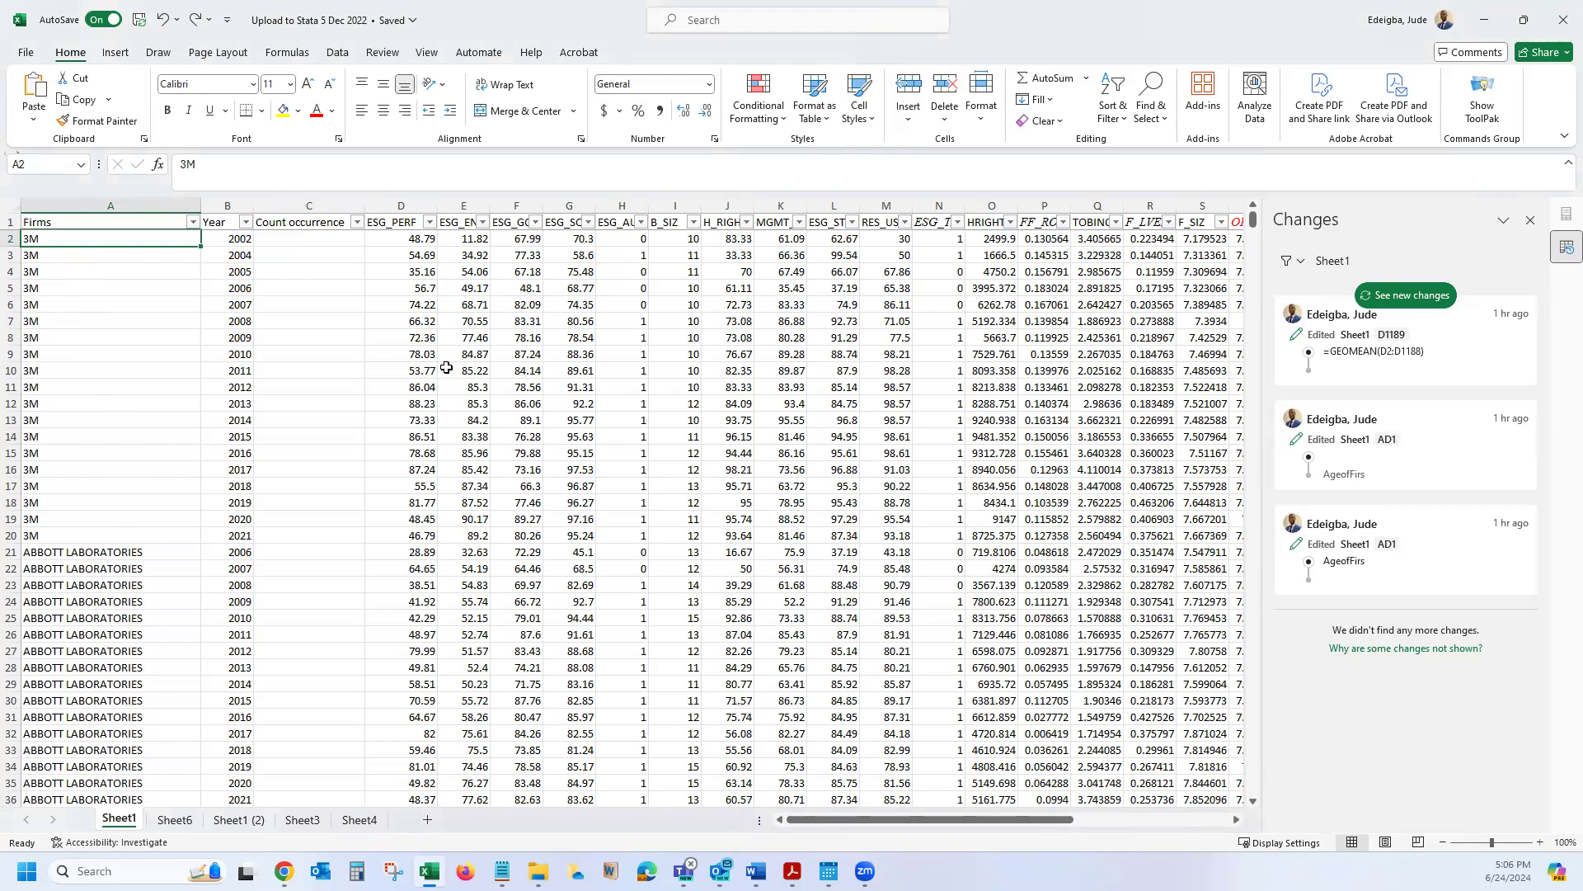
Start a COUNTIF formula in cell C2 of the Count occurrence column
click(318, 240)
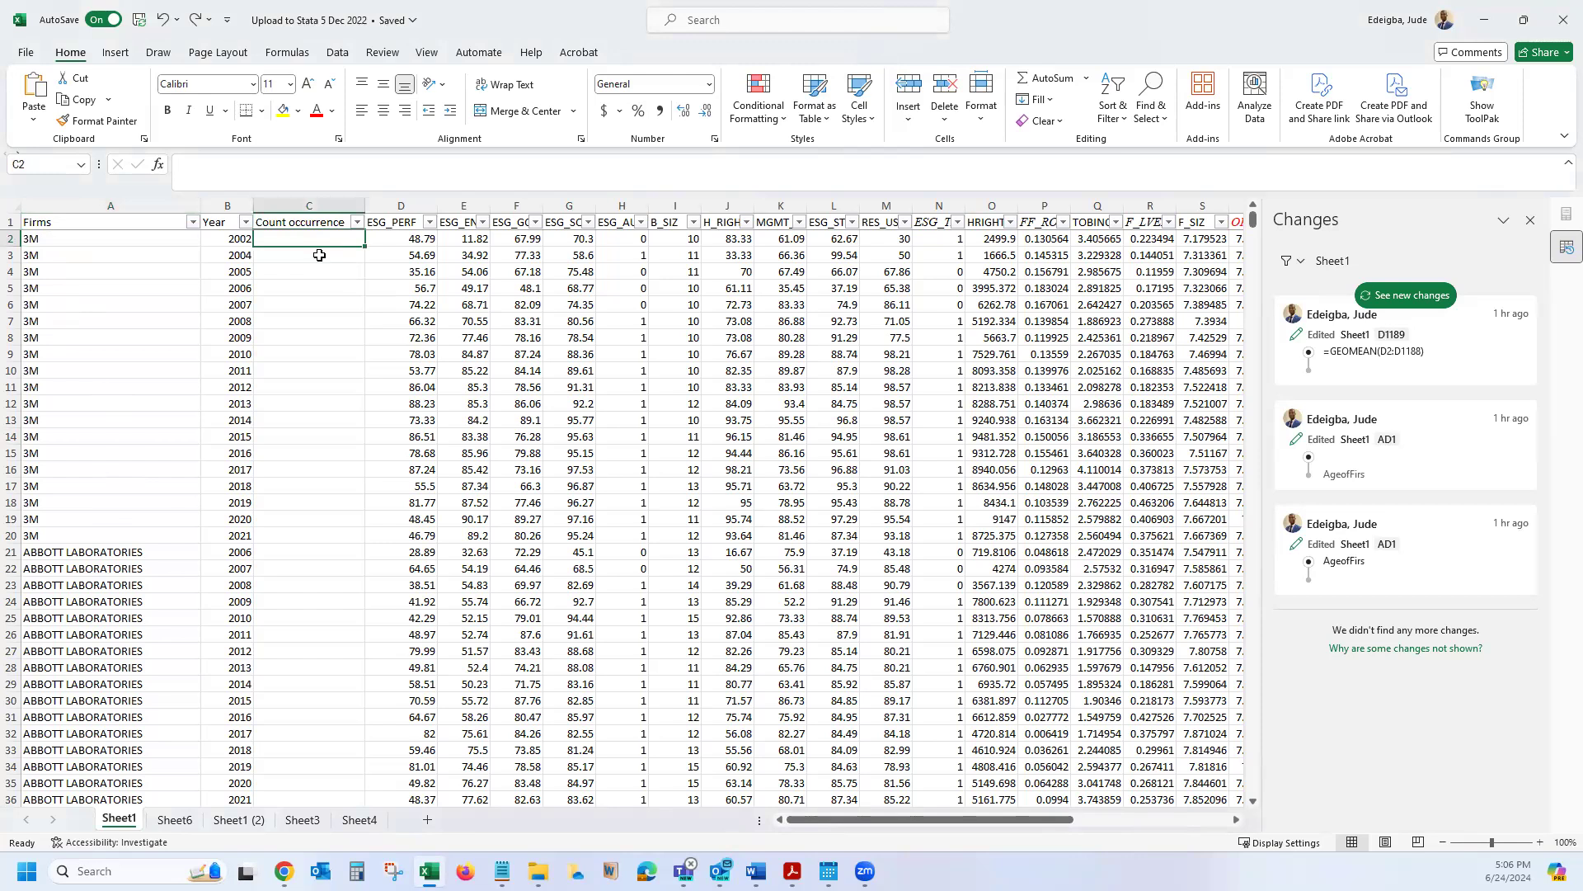
text(=)
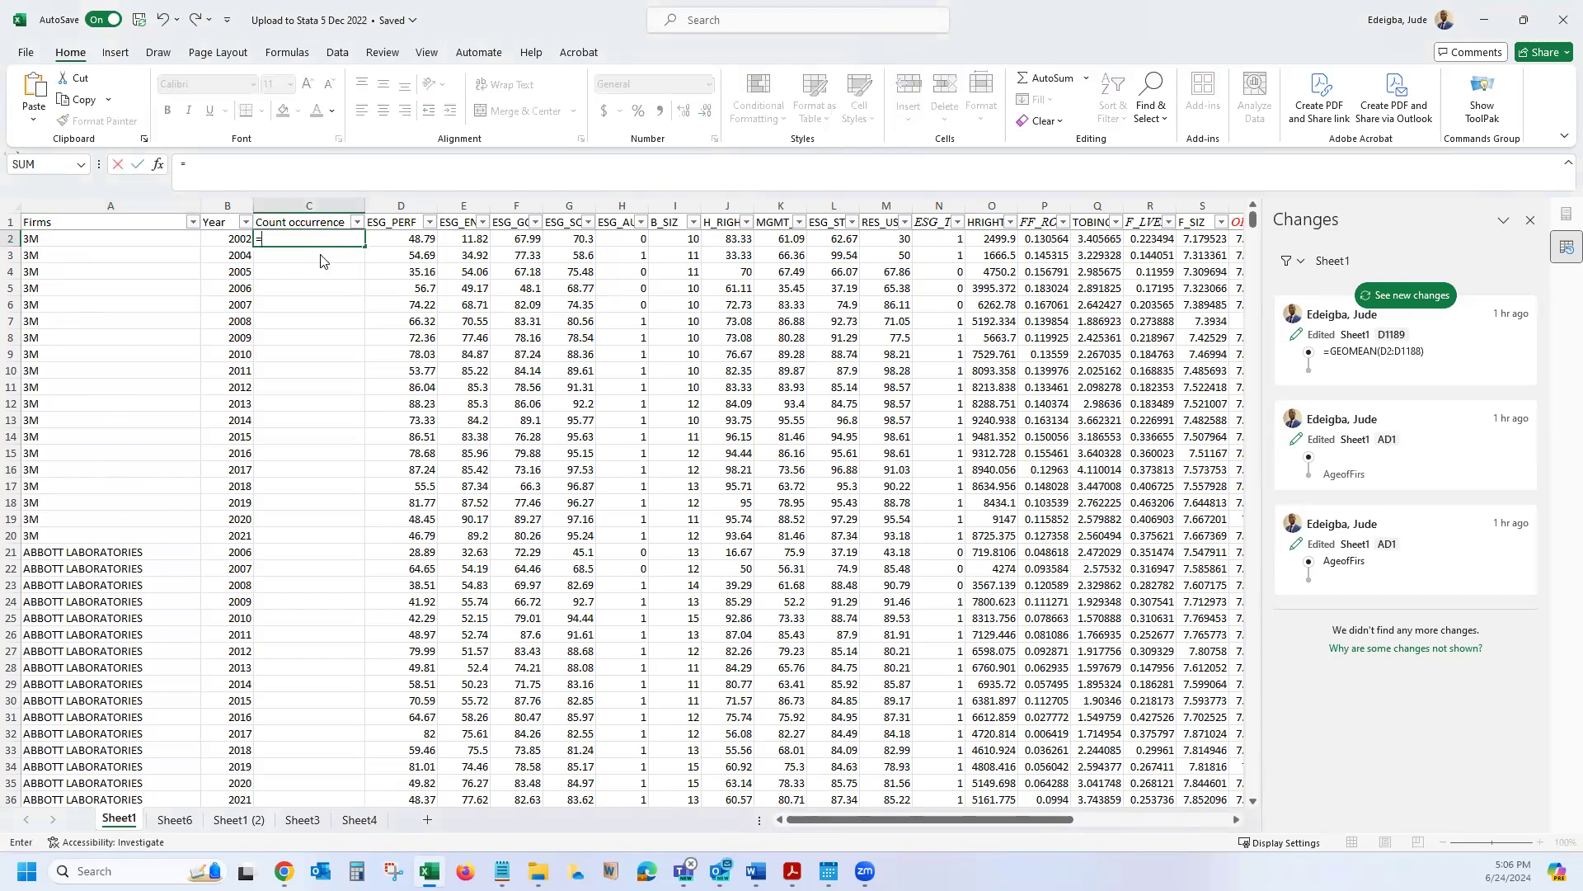
text(count)
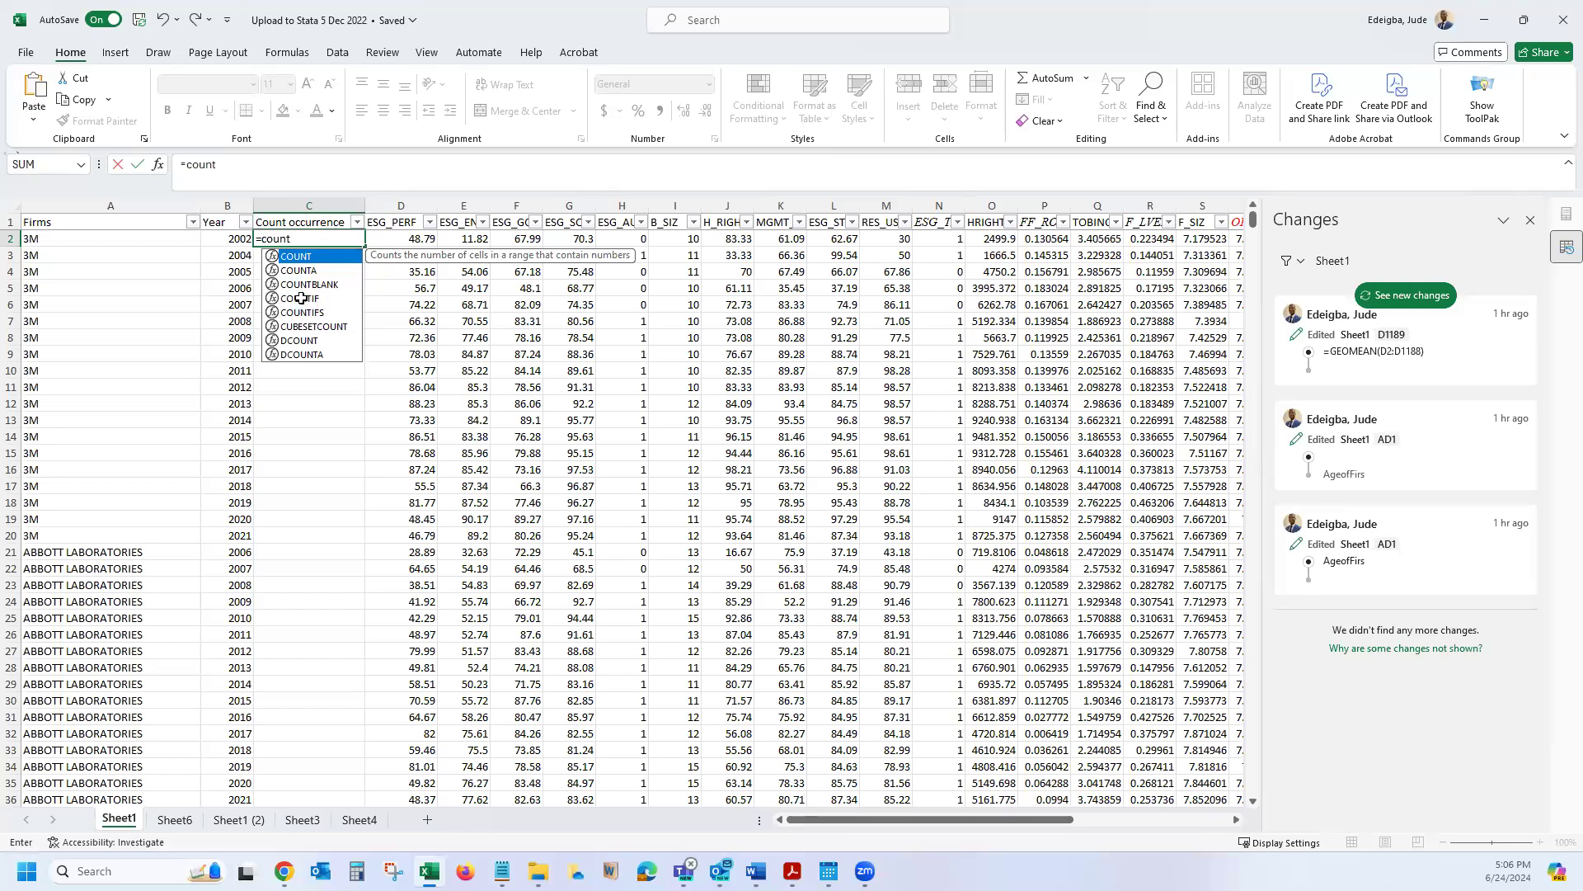
double_click(298, 298)
click(57, 240)
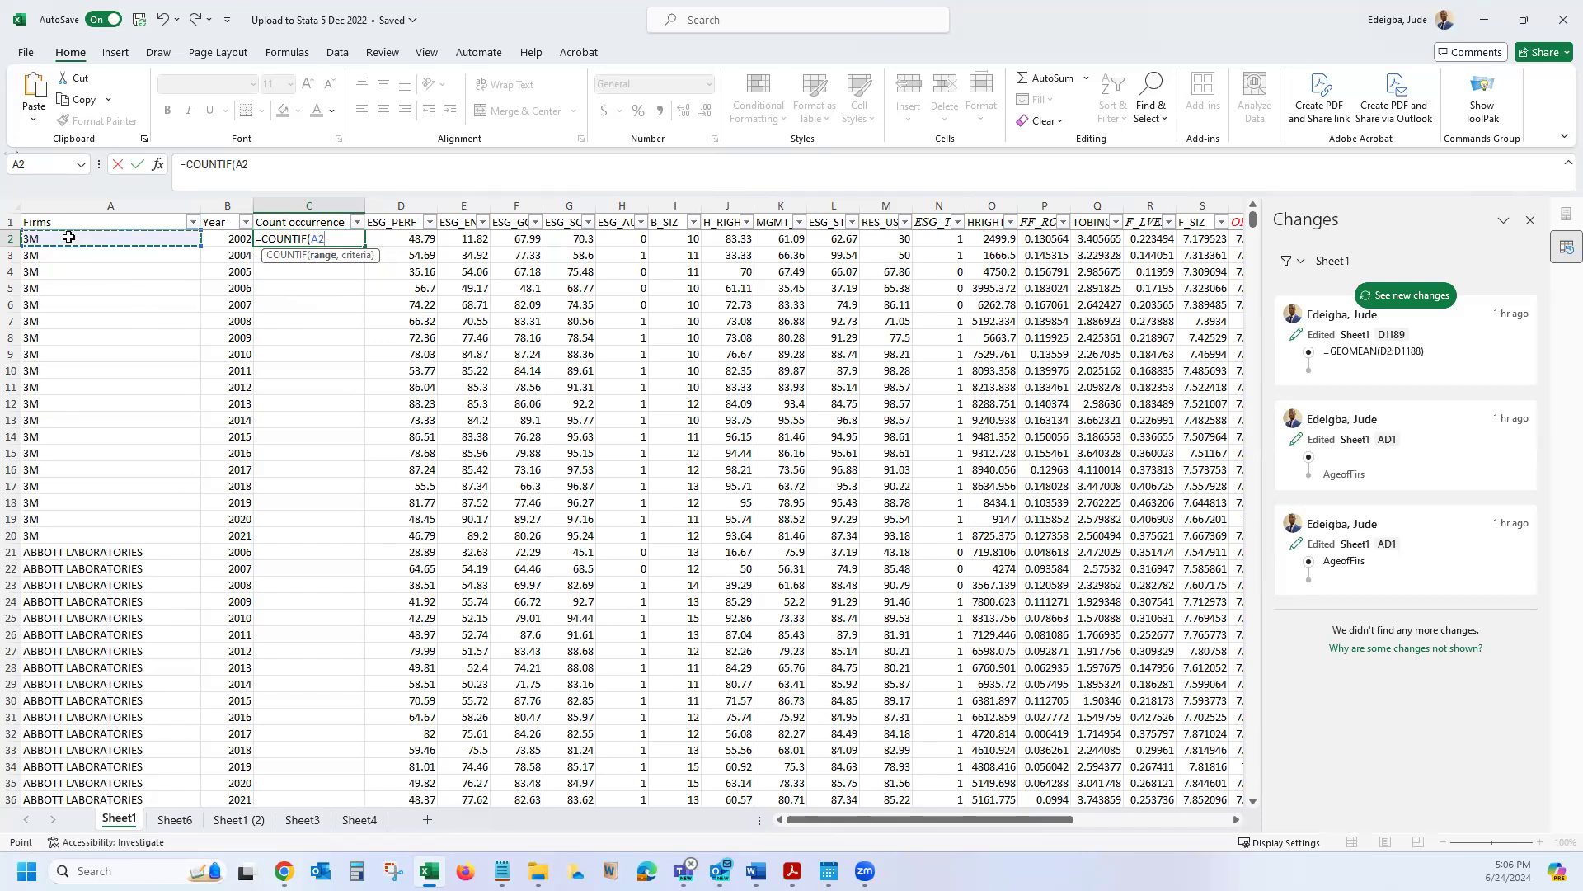
drag(68, 237, 66, 417)
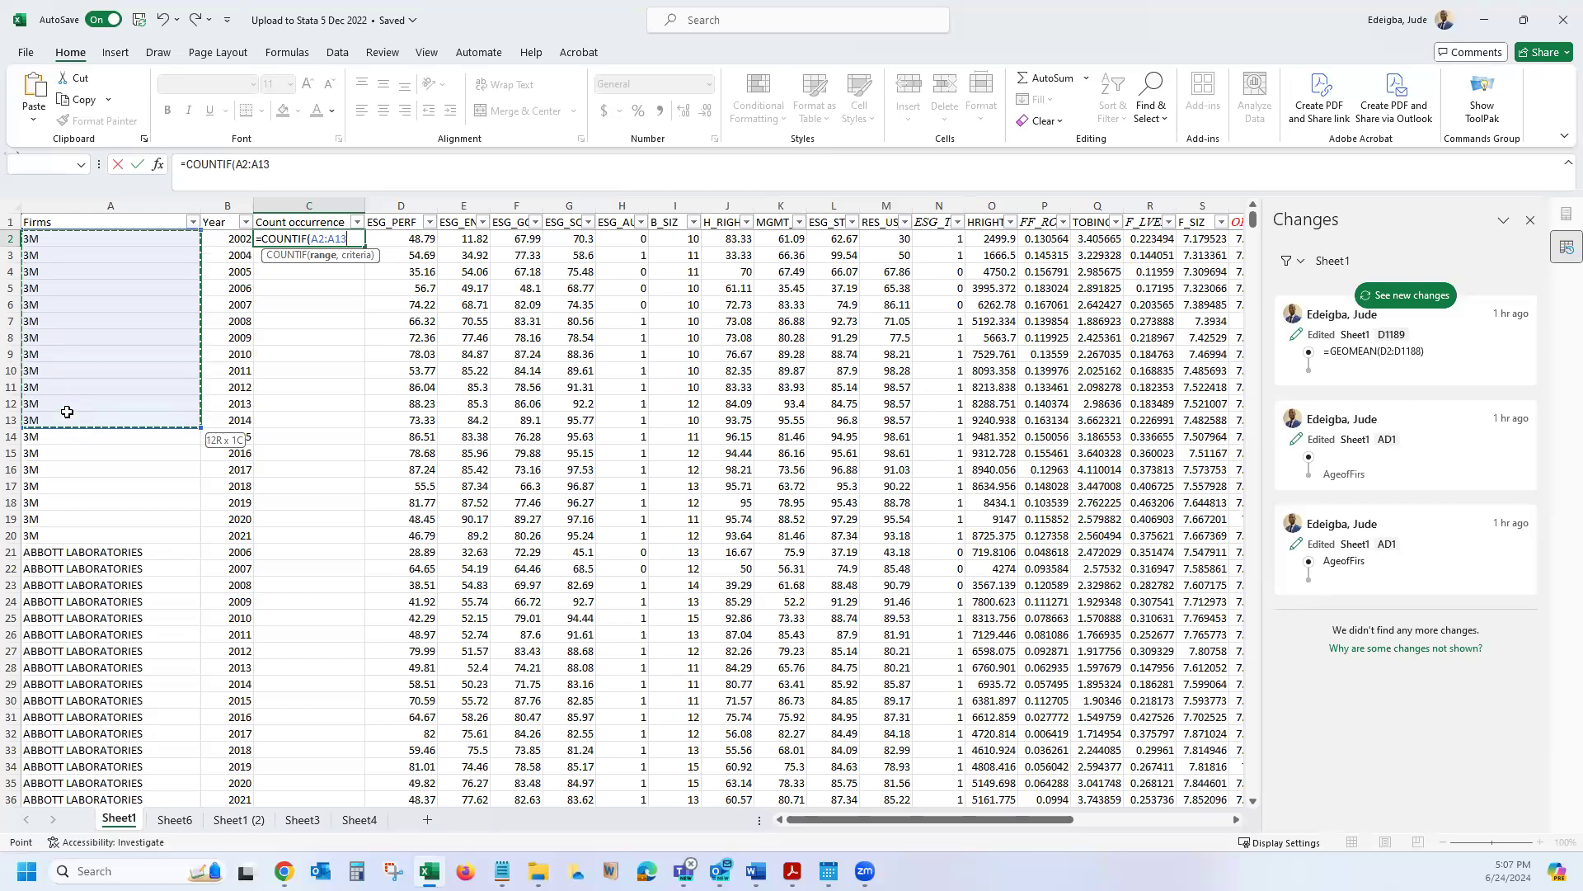
key(BackSpace)
key(BackSpace)
key(BackSpace)
key(BackSpace)
key(BackSpace)
key(BackSpace)
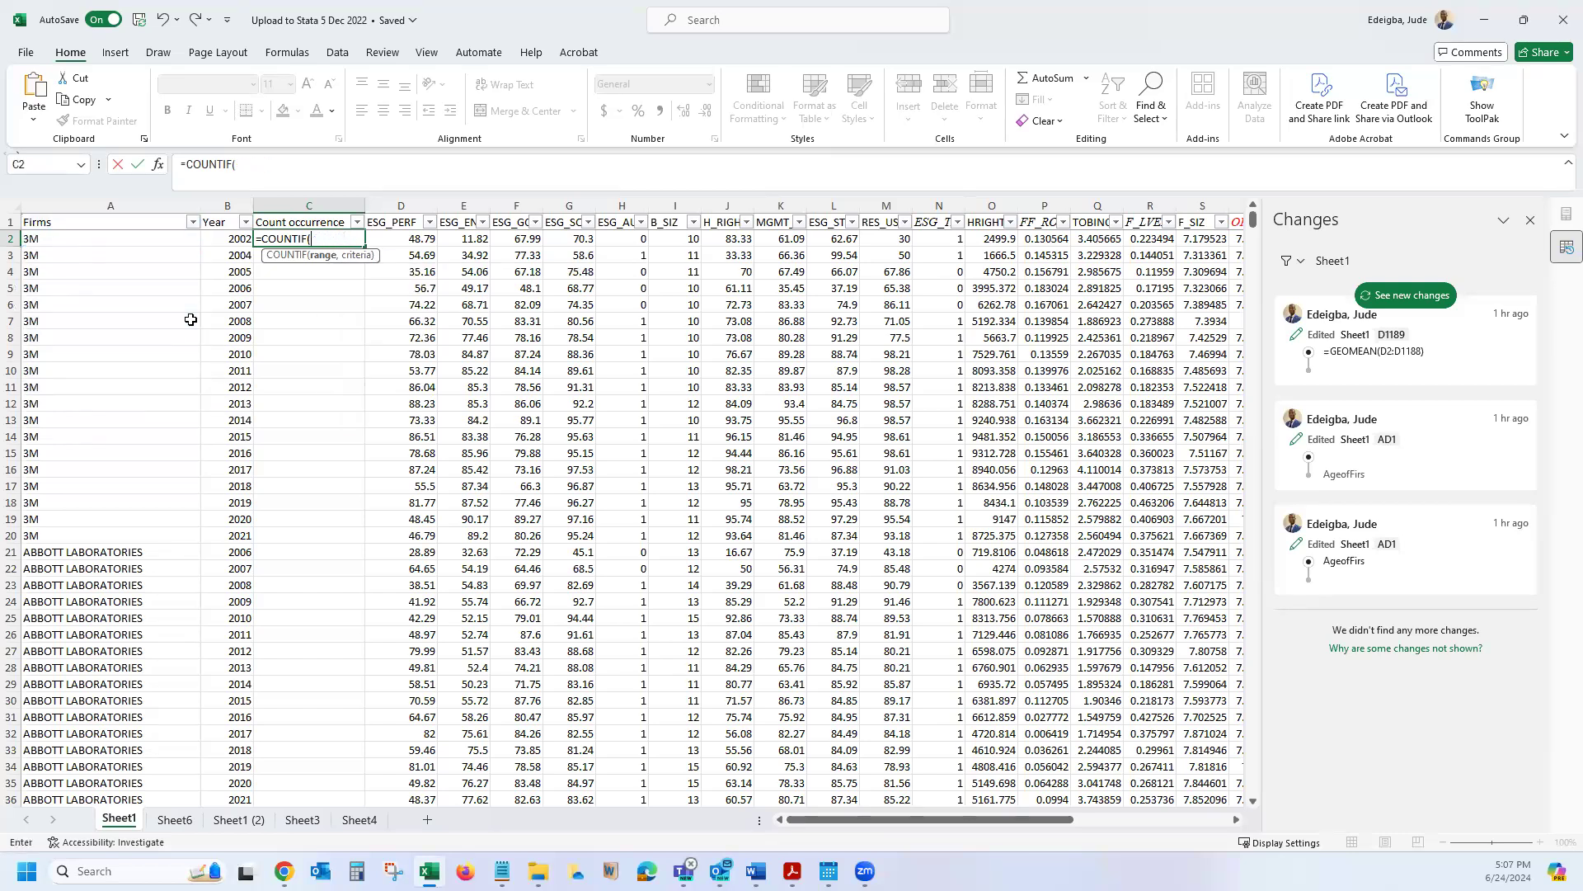
Set the COUNTIF range to all firm names in A2:A1188
click(84, 237)
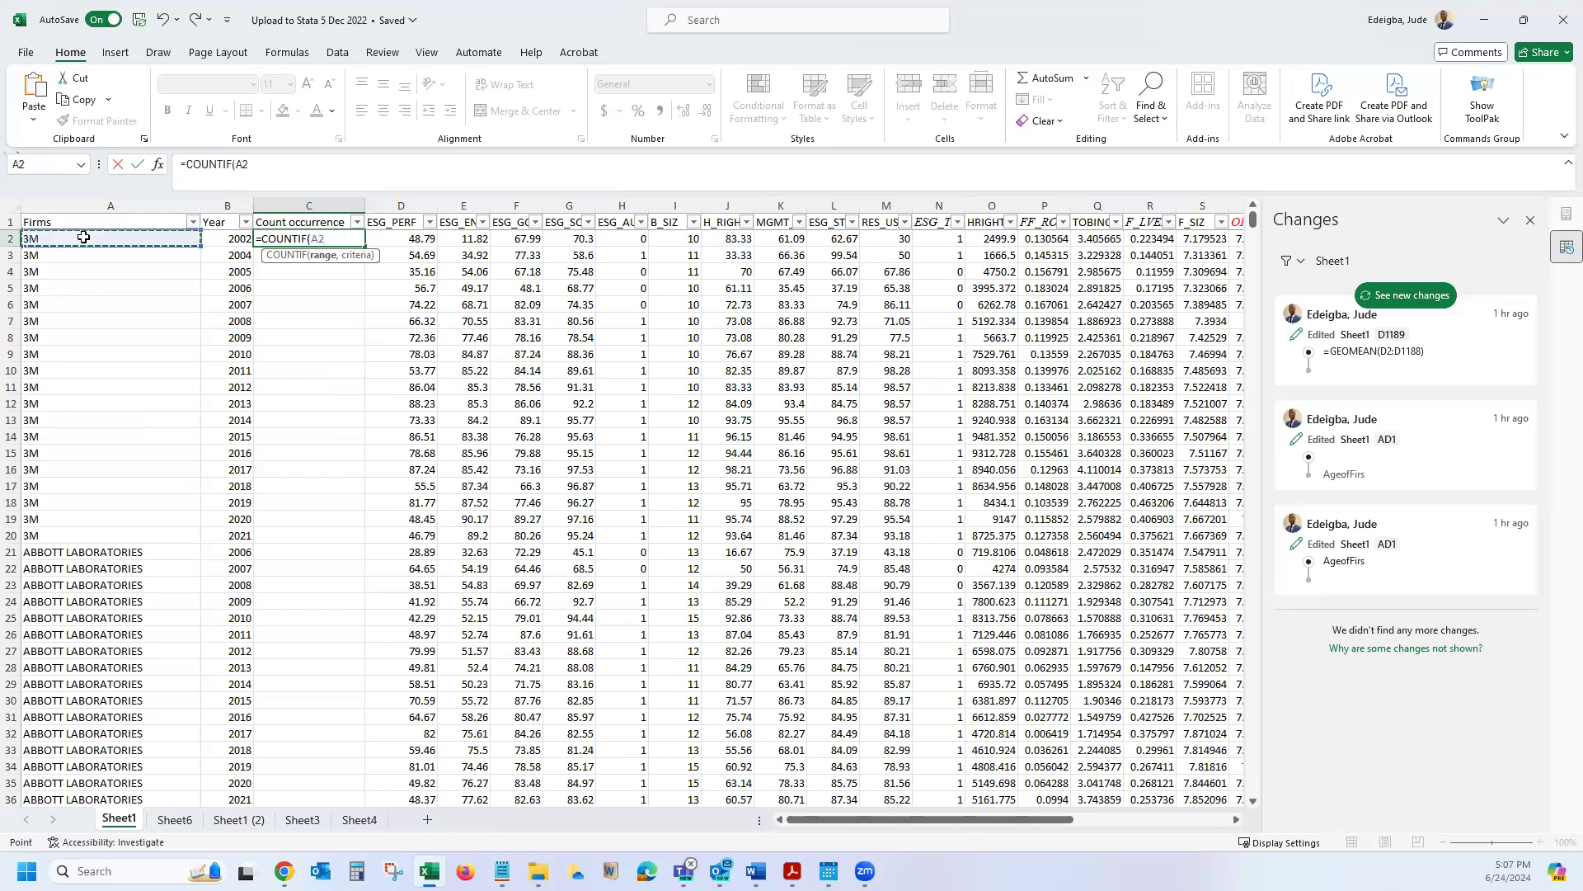
key(ctrl+shift+Down)
scroll(106, 674, down, 3)
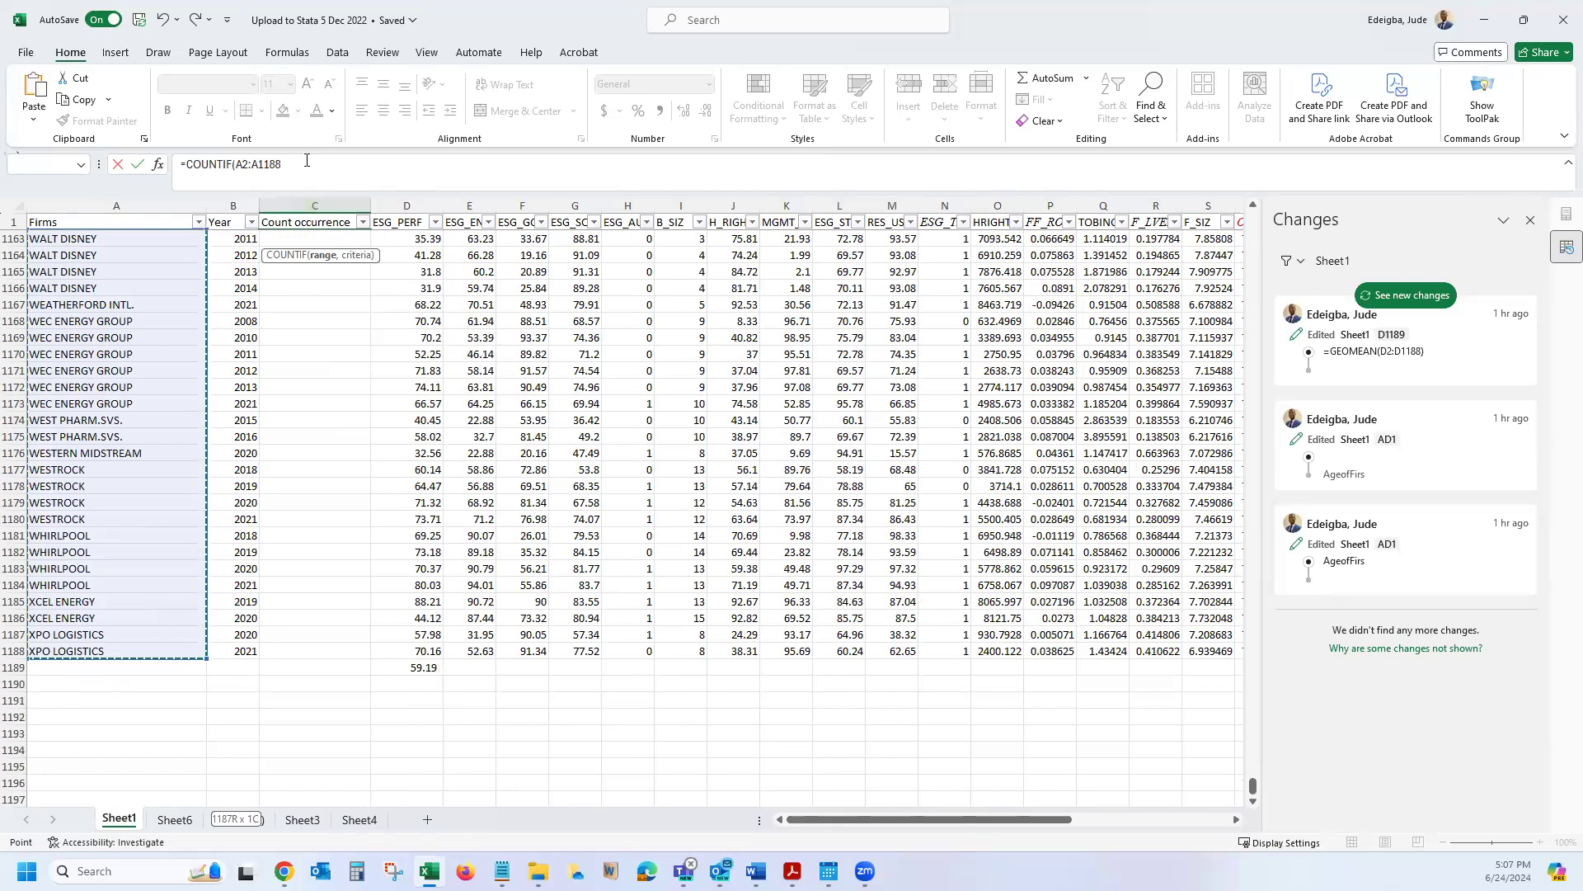
click(305, 161)
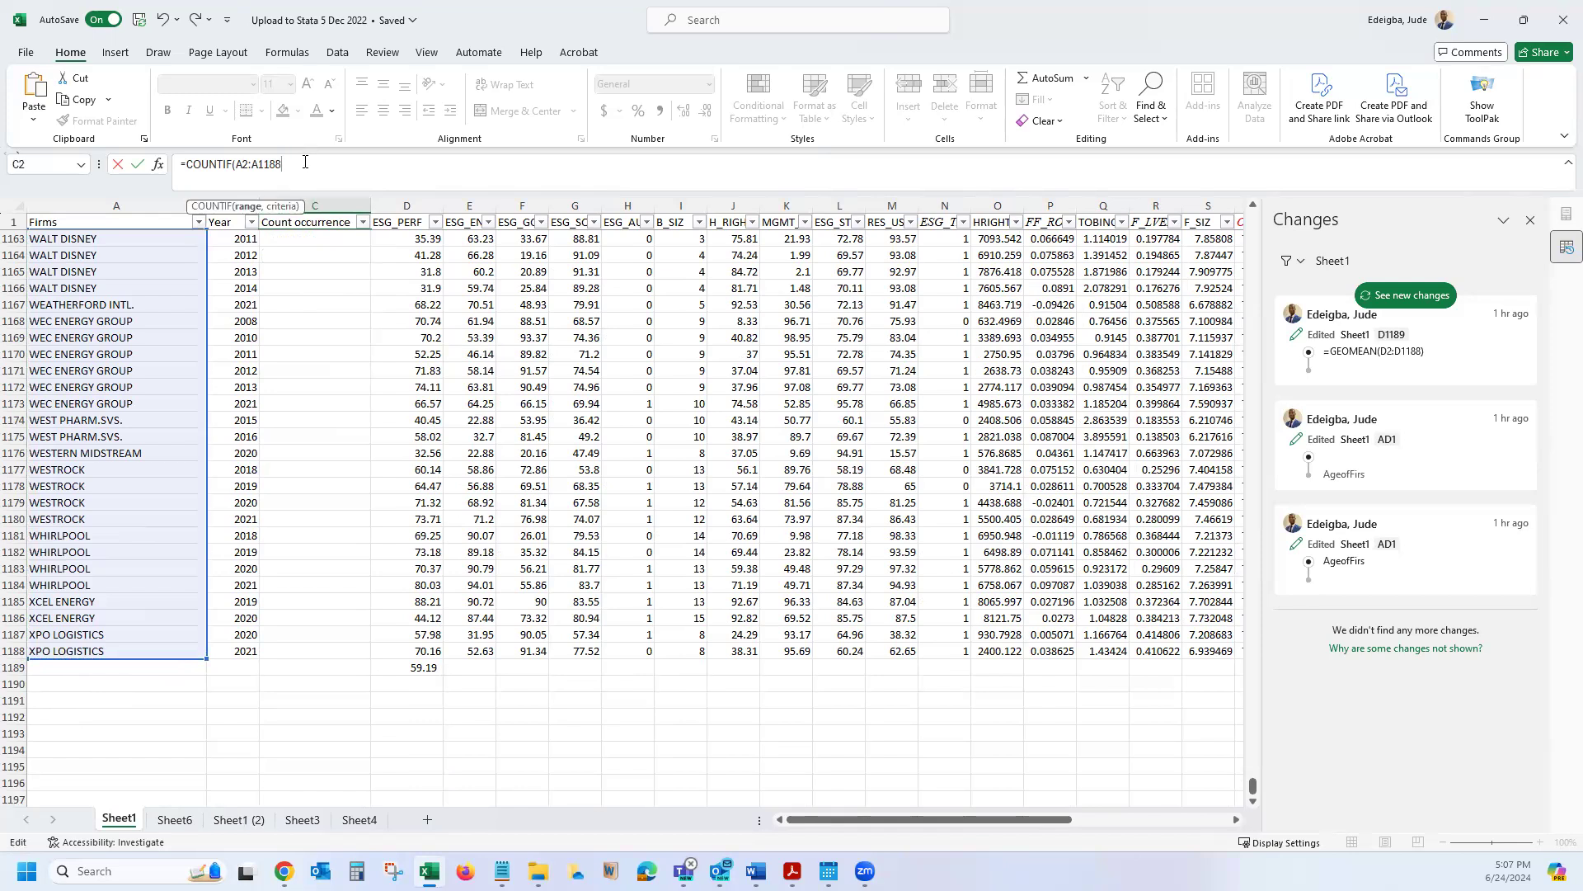
text(,)
Complete the C2 formula with A2 as the criterion, and select the 3M entries in A2:A20 to verify the count
drag(1254, 787, 1229, 199)
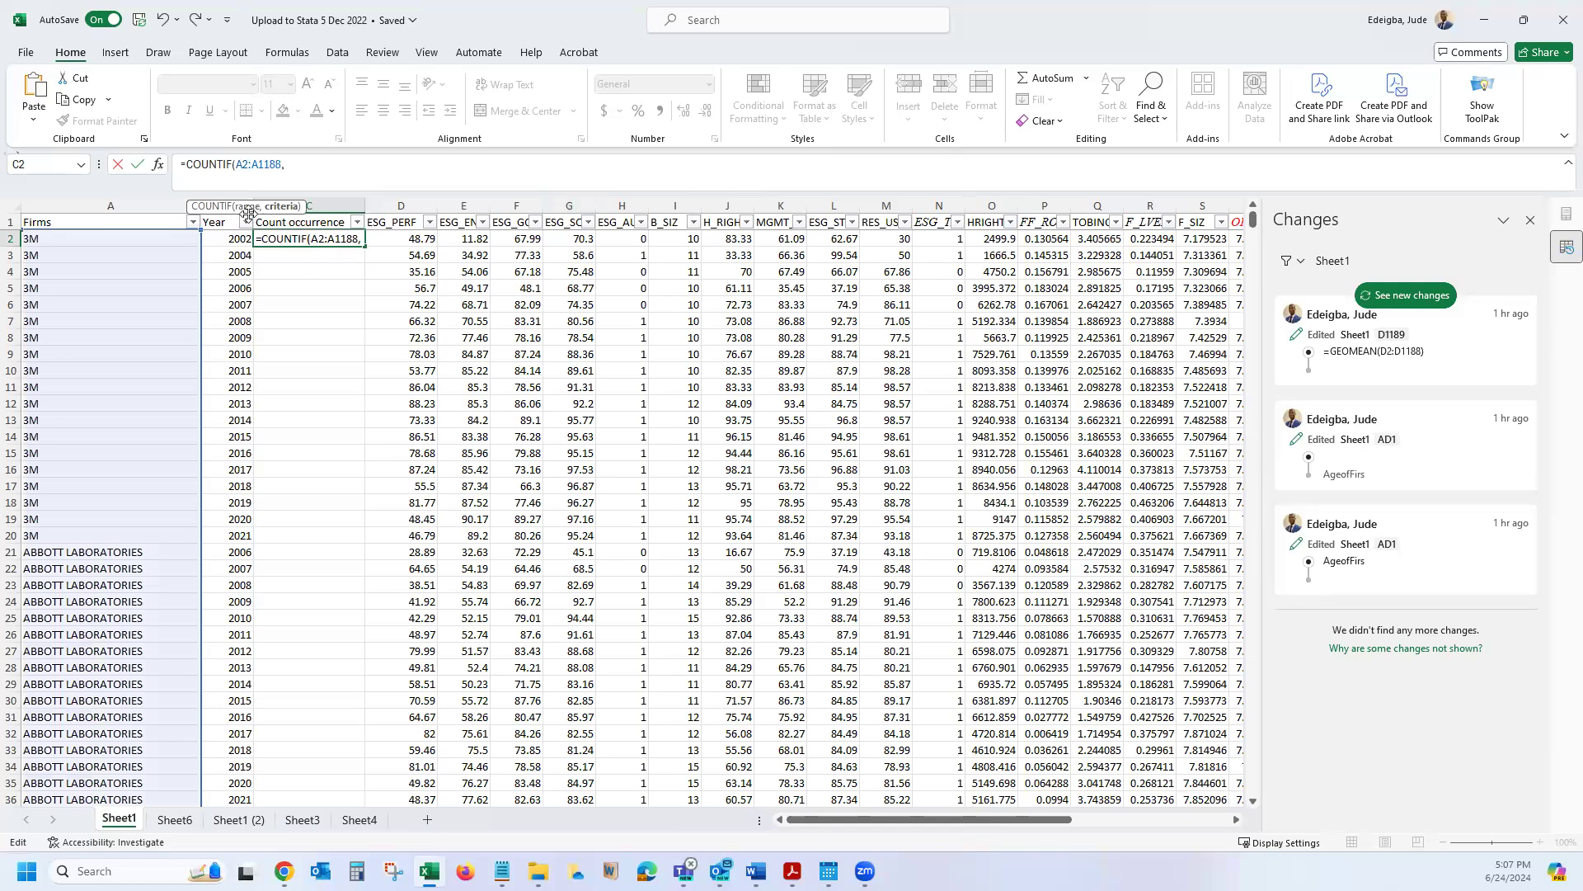
click(48, 241)
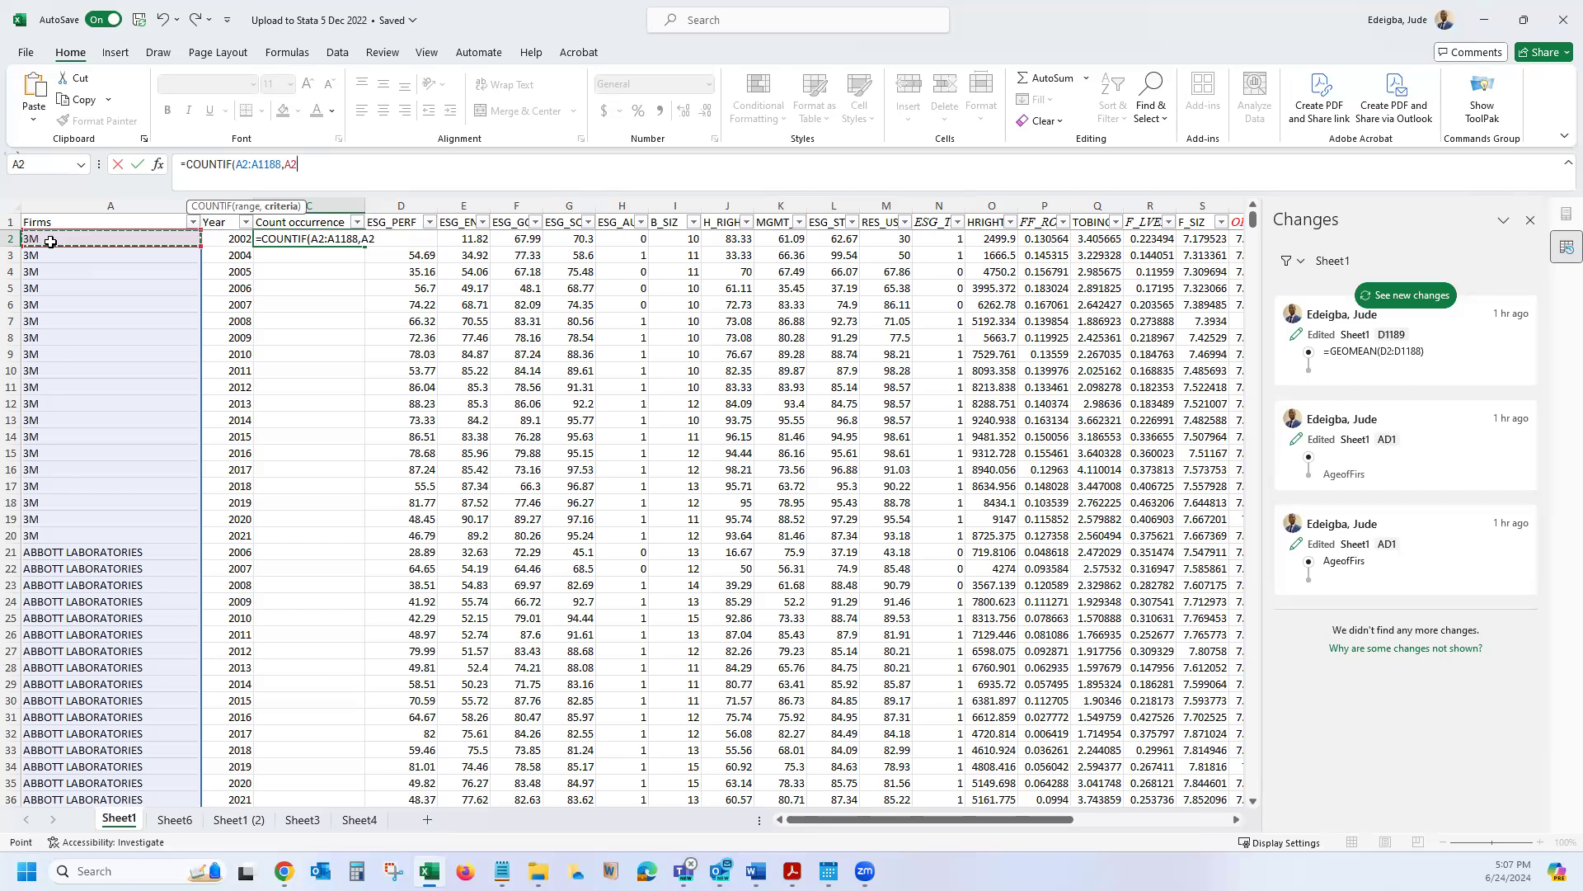
text())
key(Return)
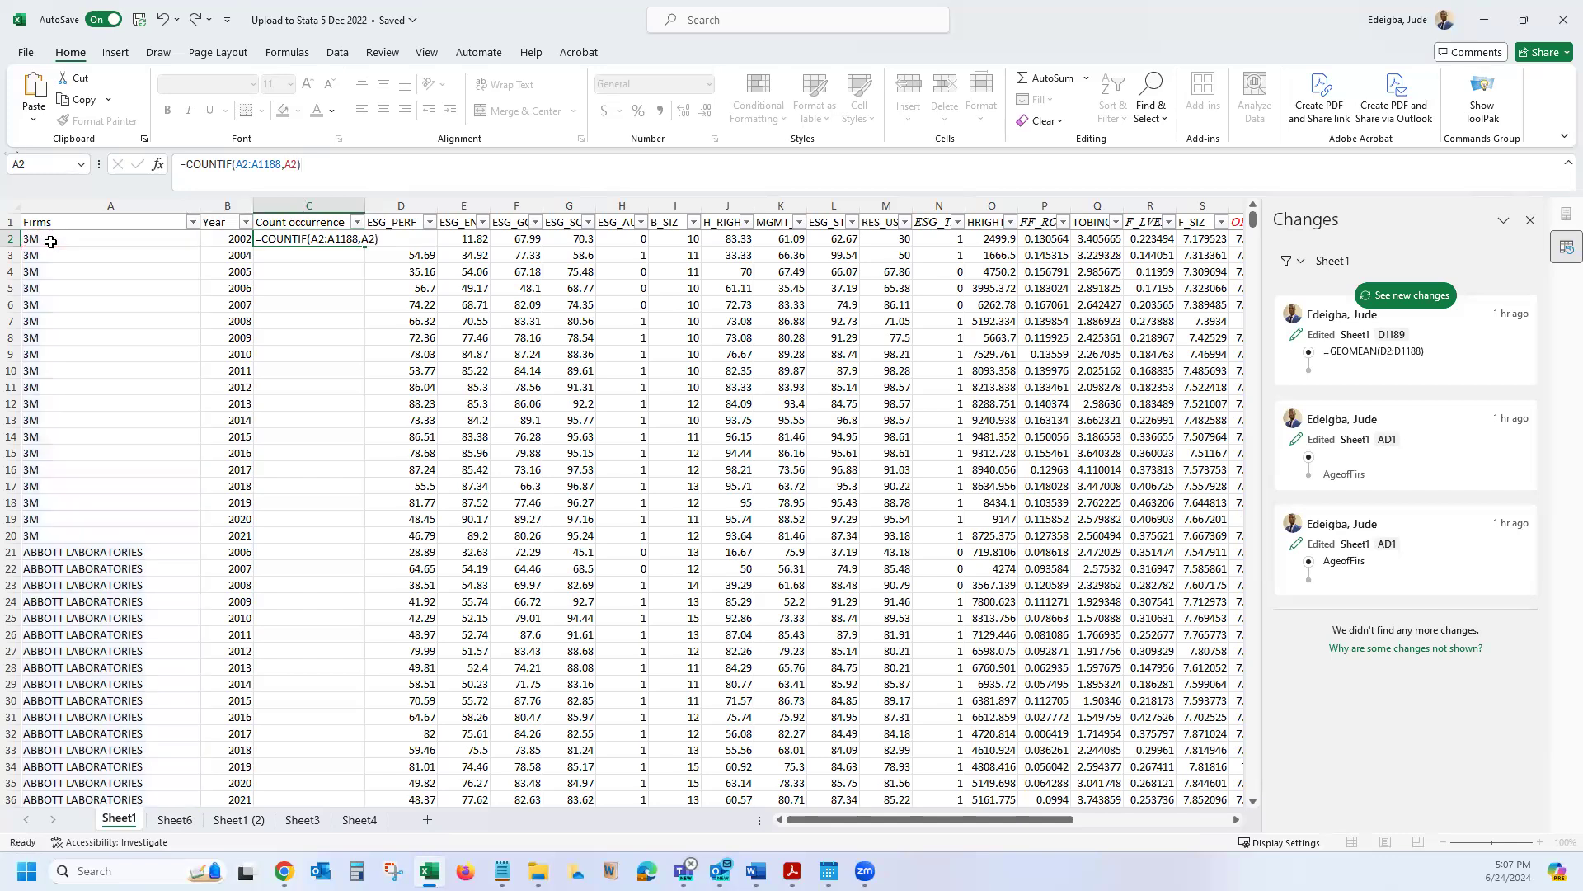
click(363, 238)
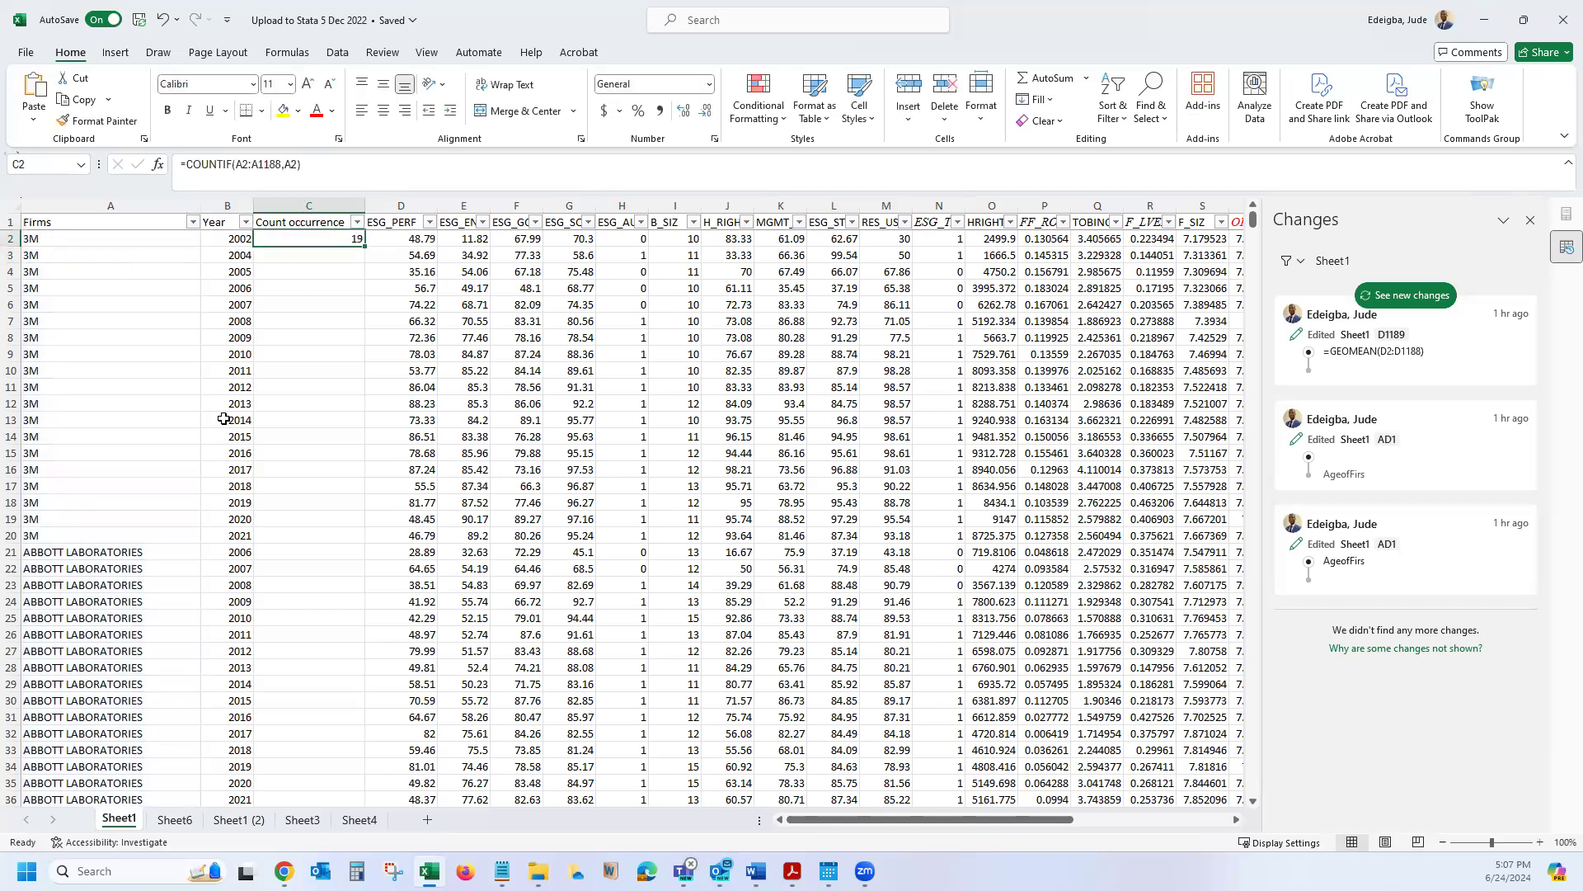
click(52, 245)
drag(52, 245, 73, 535)
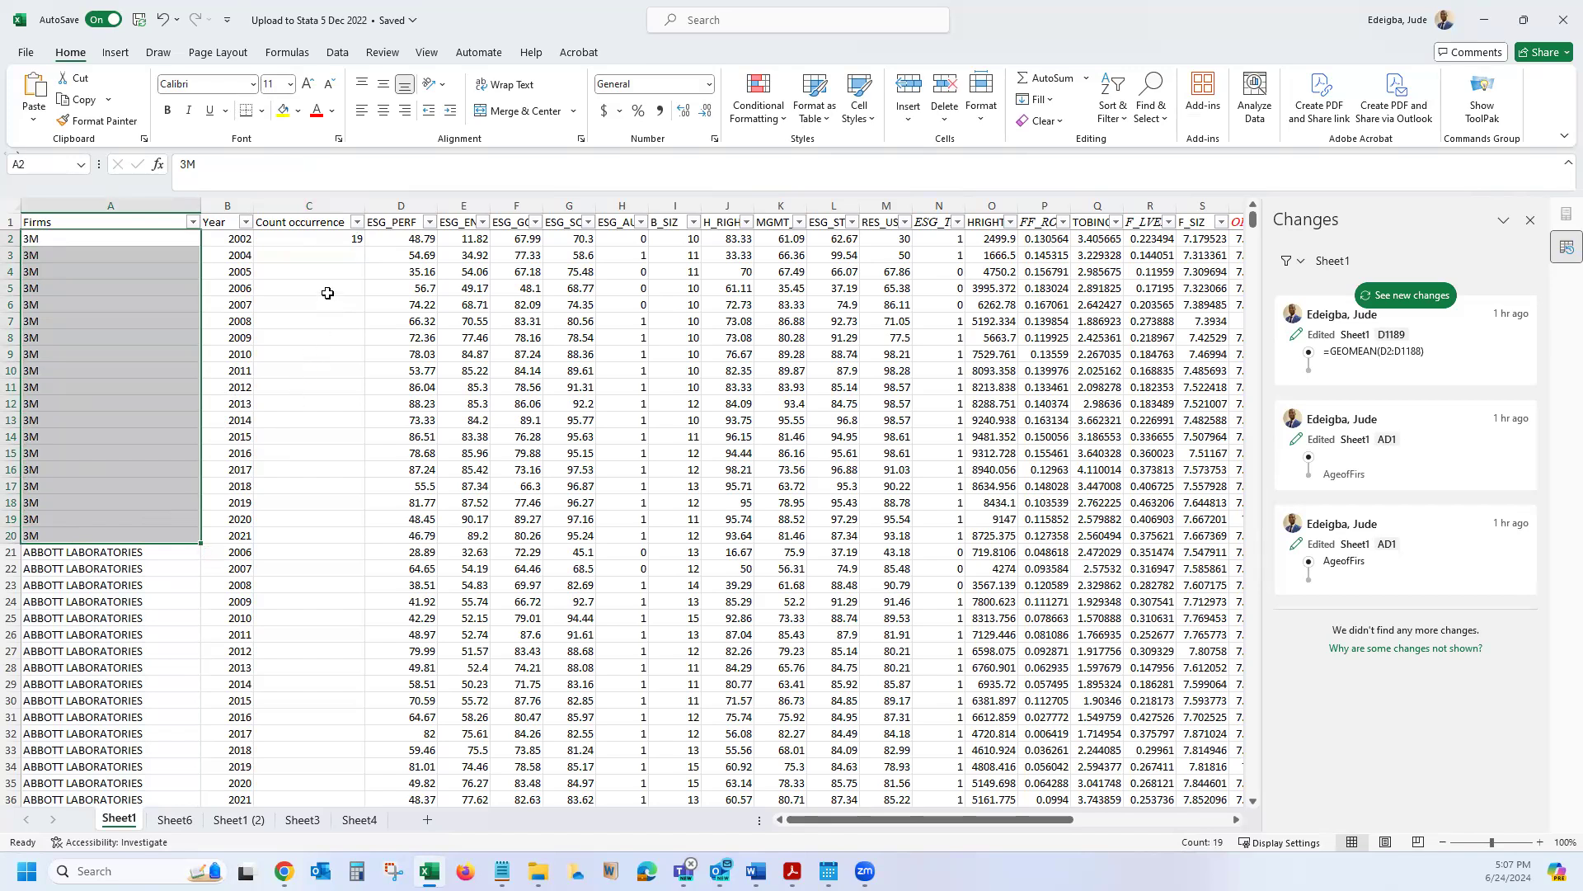
Try filling the C2 formula down the Count occurrence column, check several 3M rows, and undo the fill
click(307, 236)
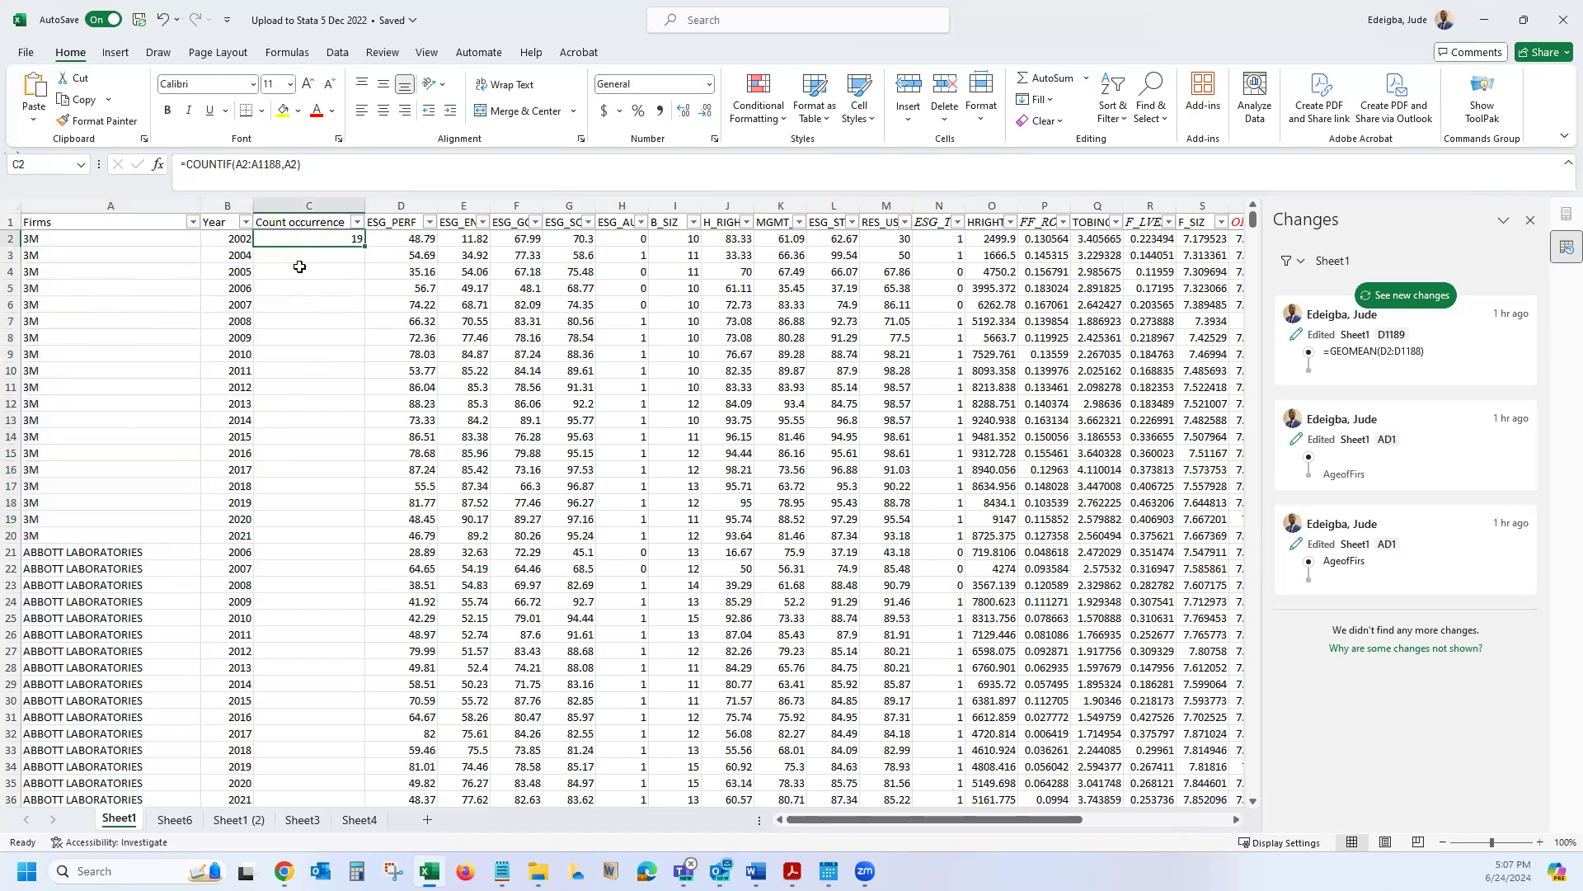
double_click(362, 247)
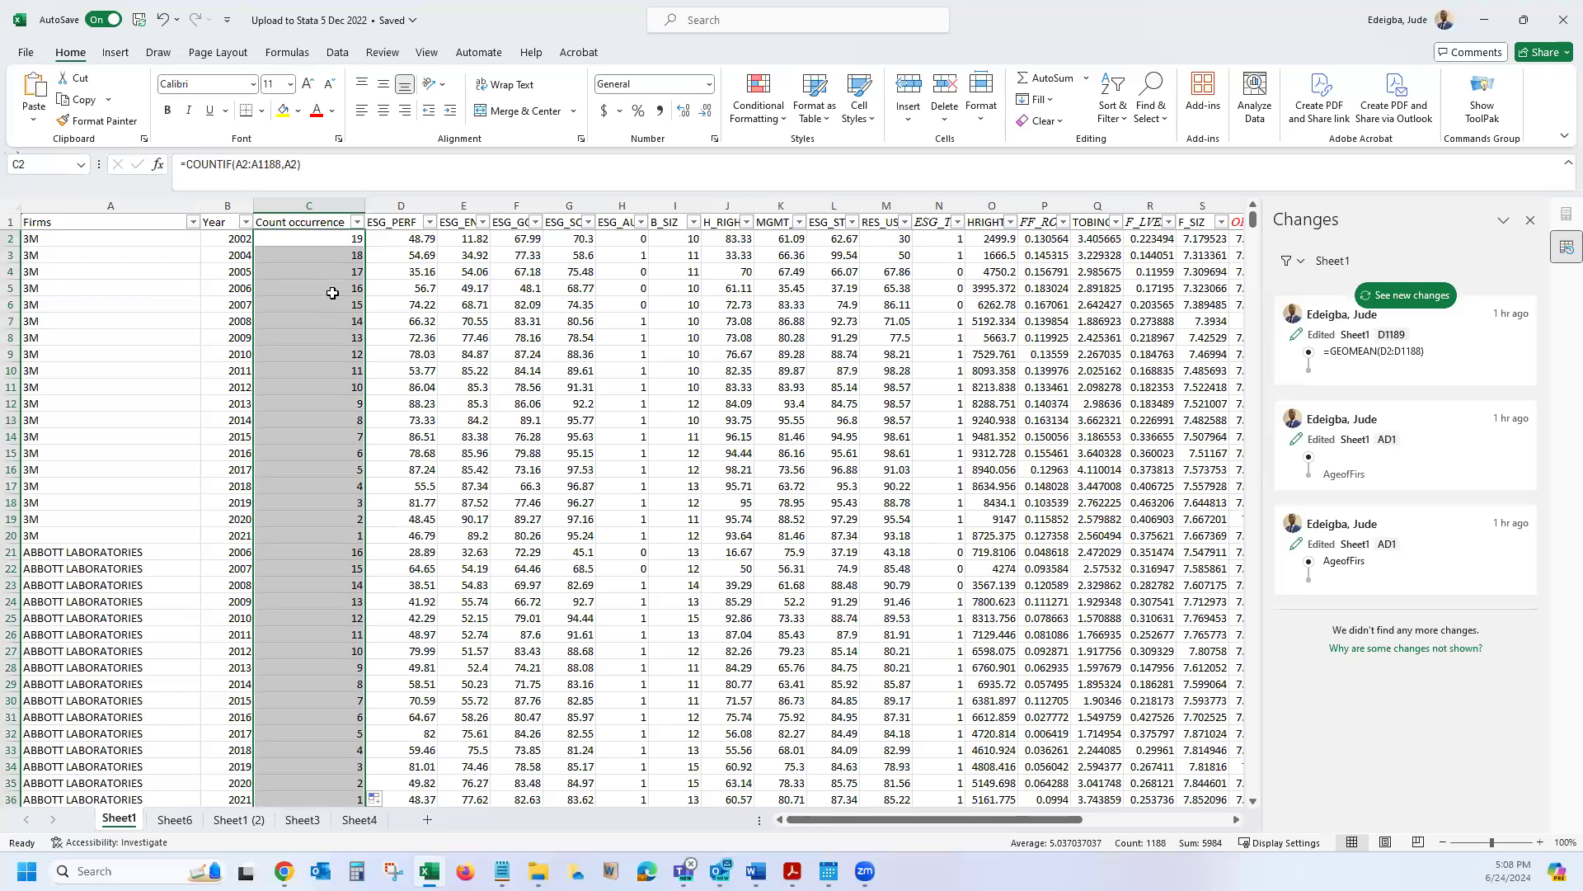
click(334, 304)
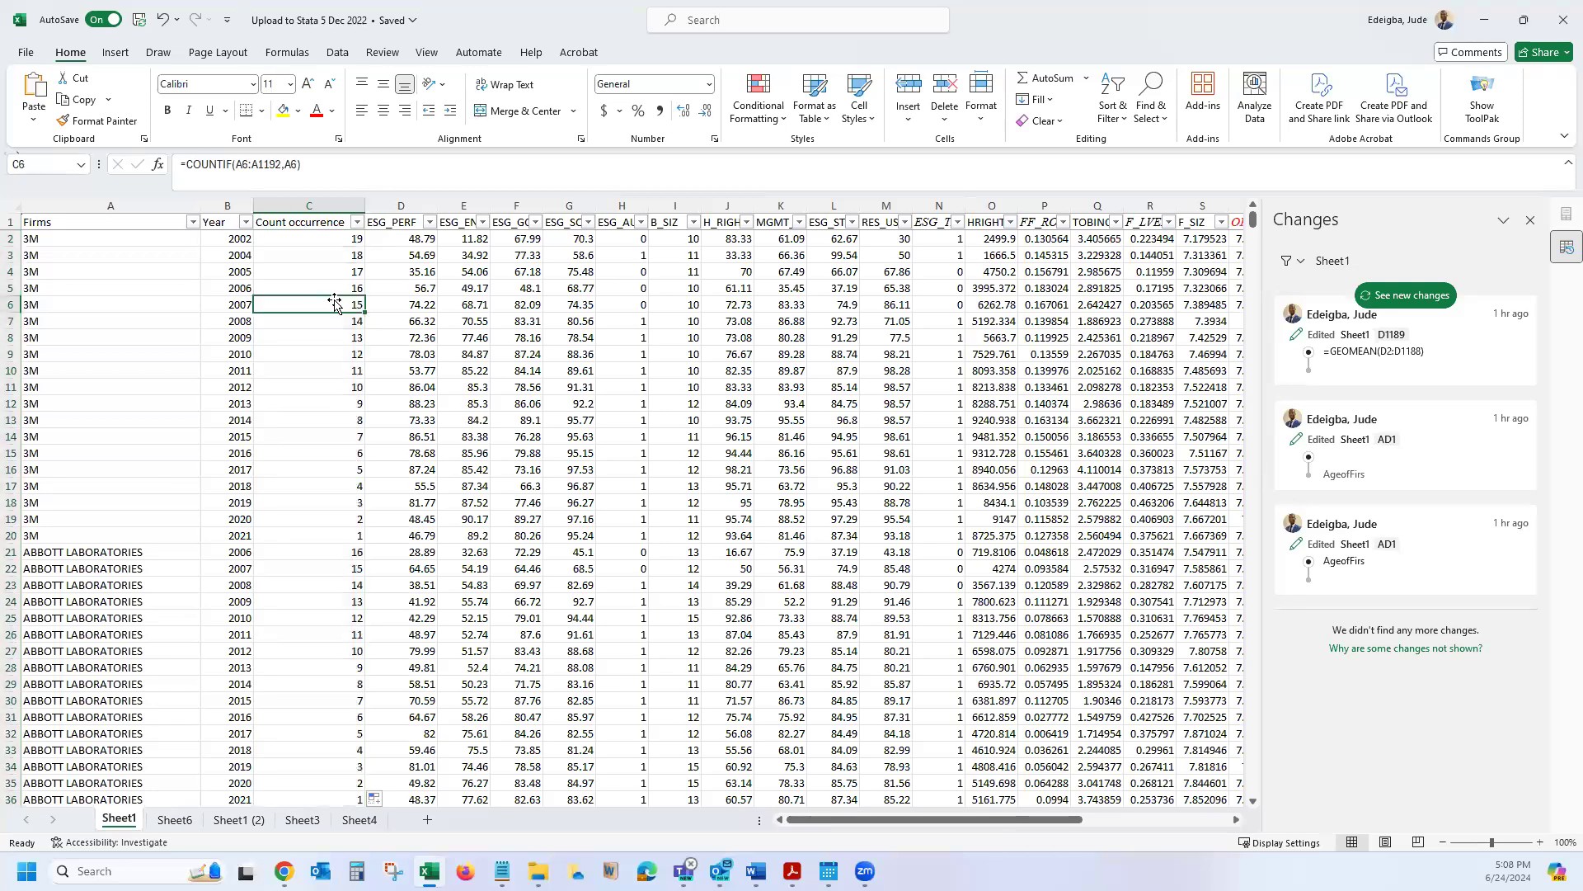
click(34, 256)
drag(159, 255, 346, 250)
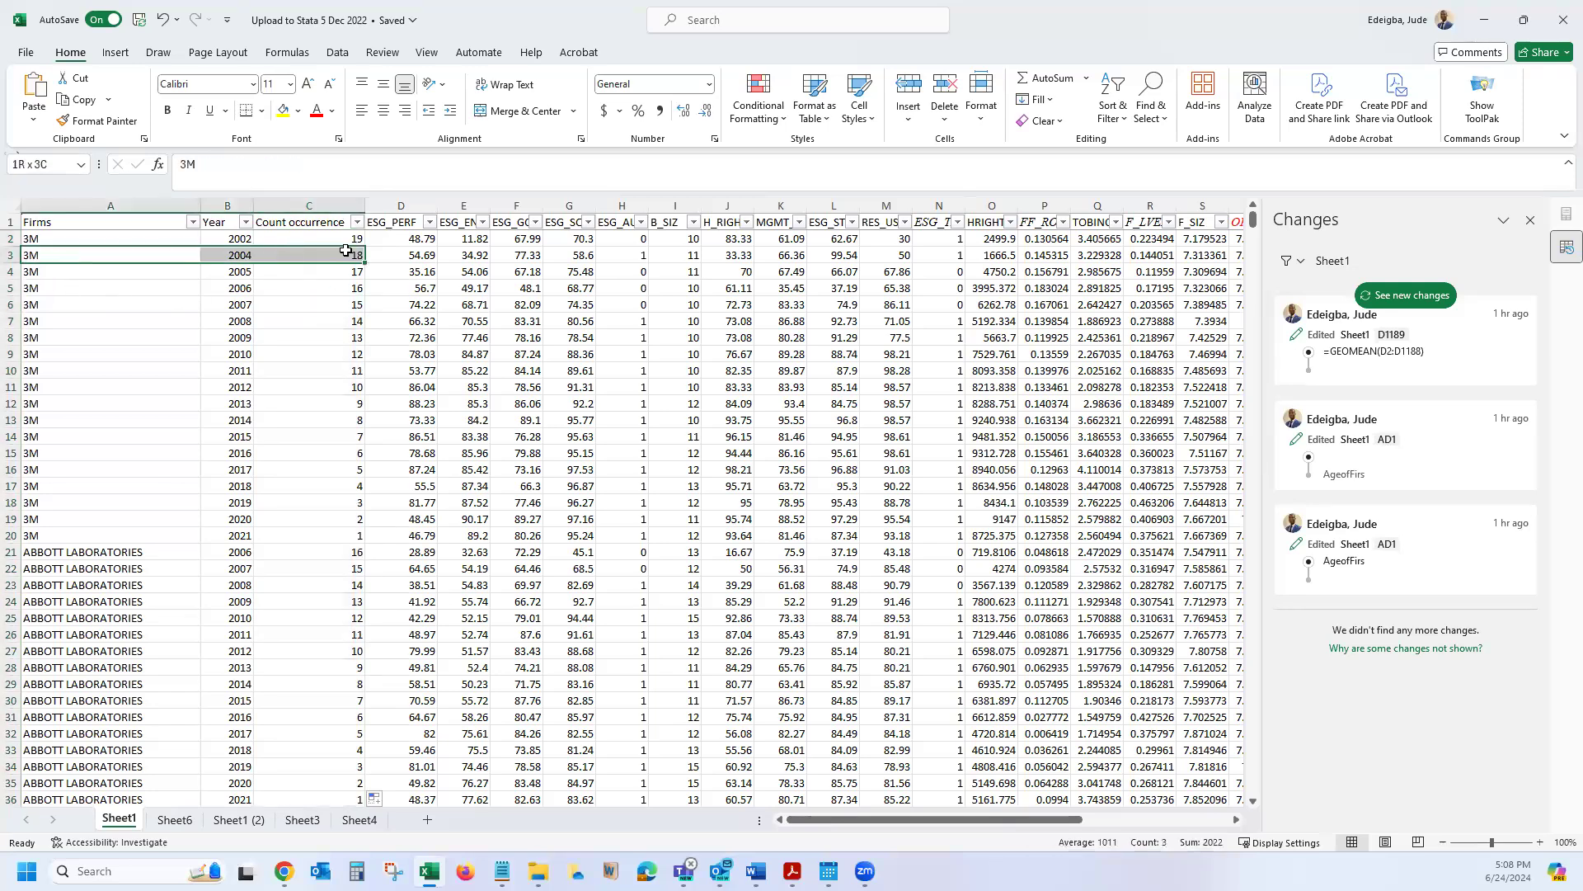
click(47, 273)
drag(47, 272, 326, 272)
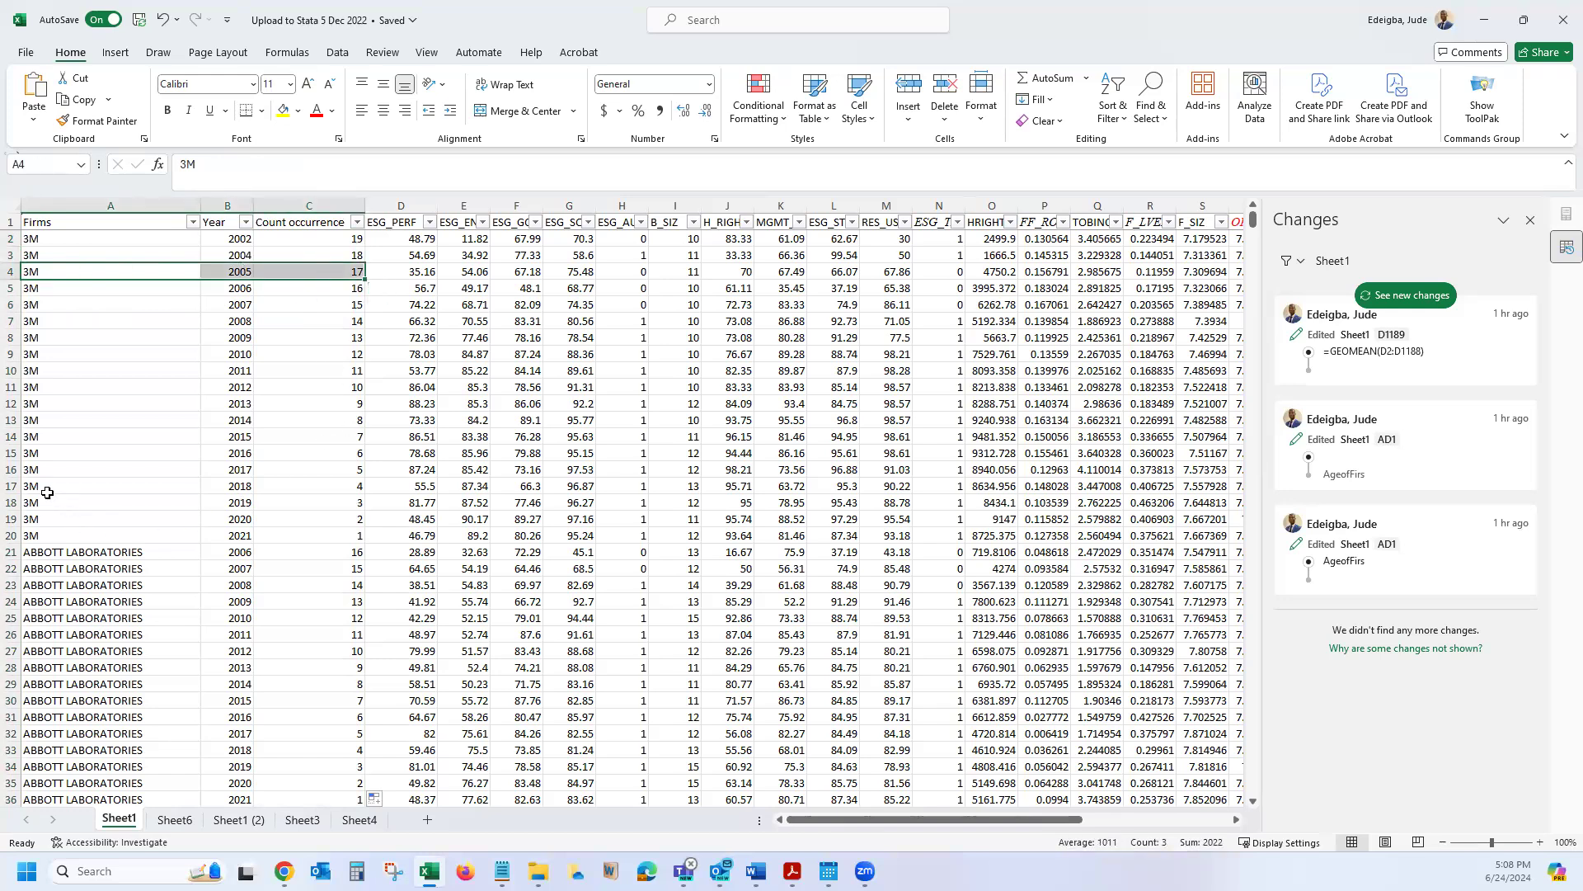
click(29, 455)
drag(278, 451, 329, 453)
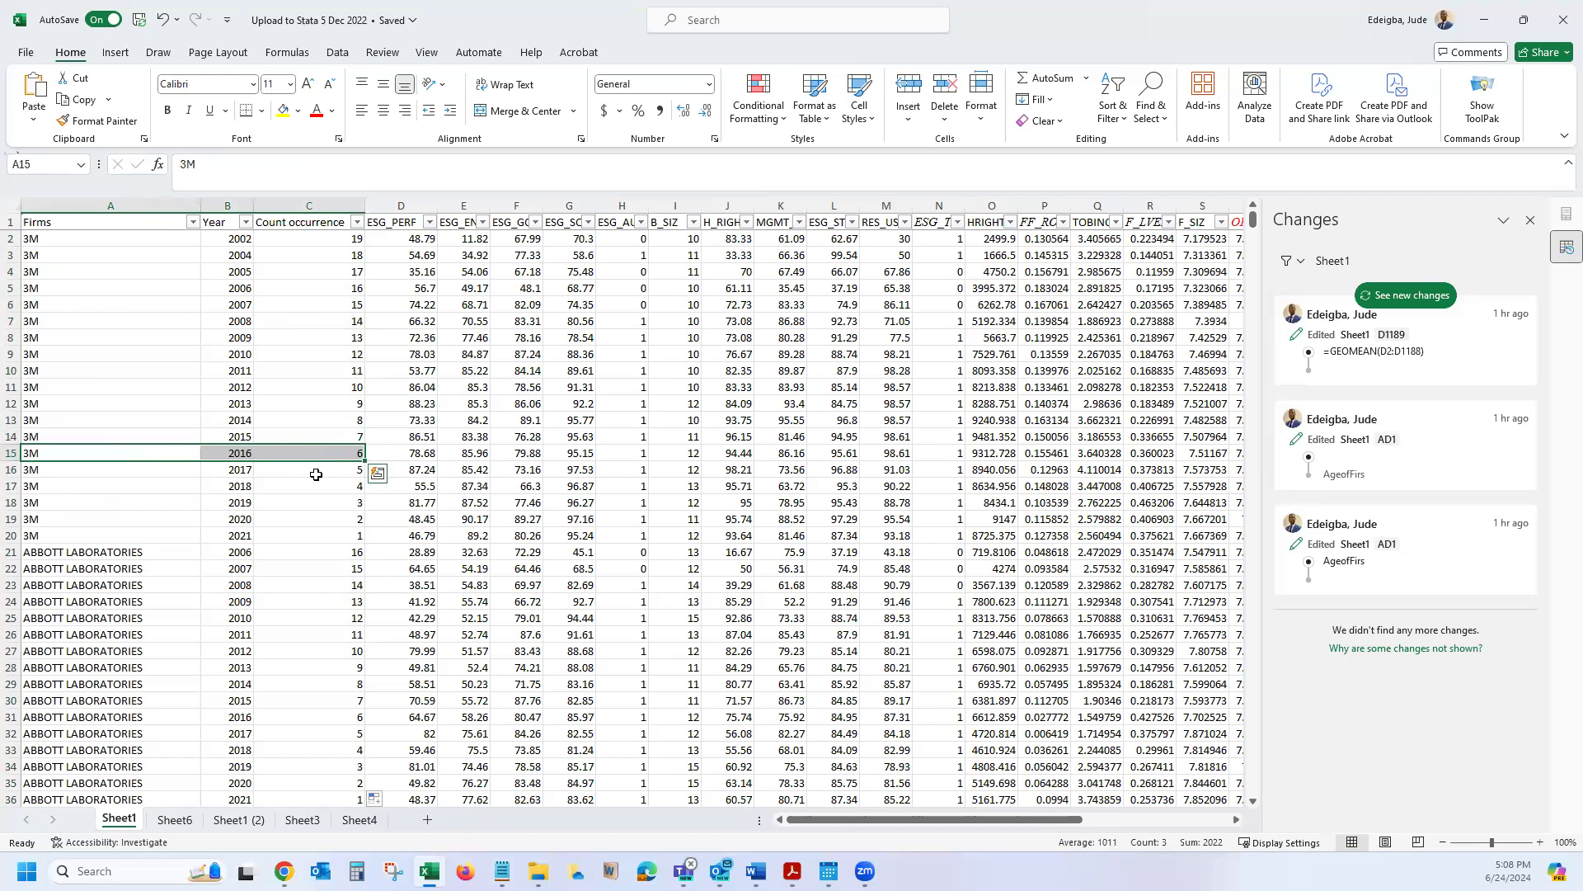
key(ctrl+z)
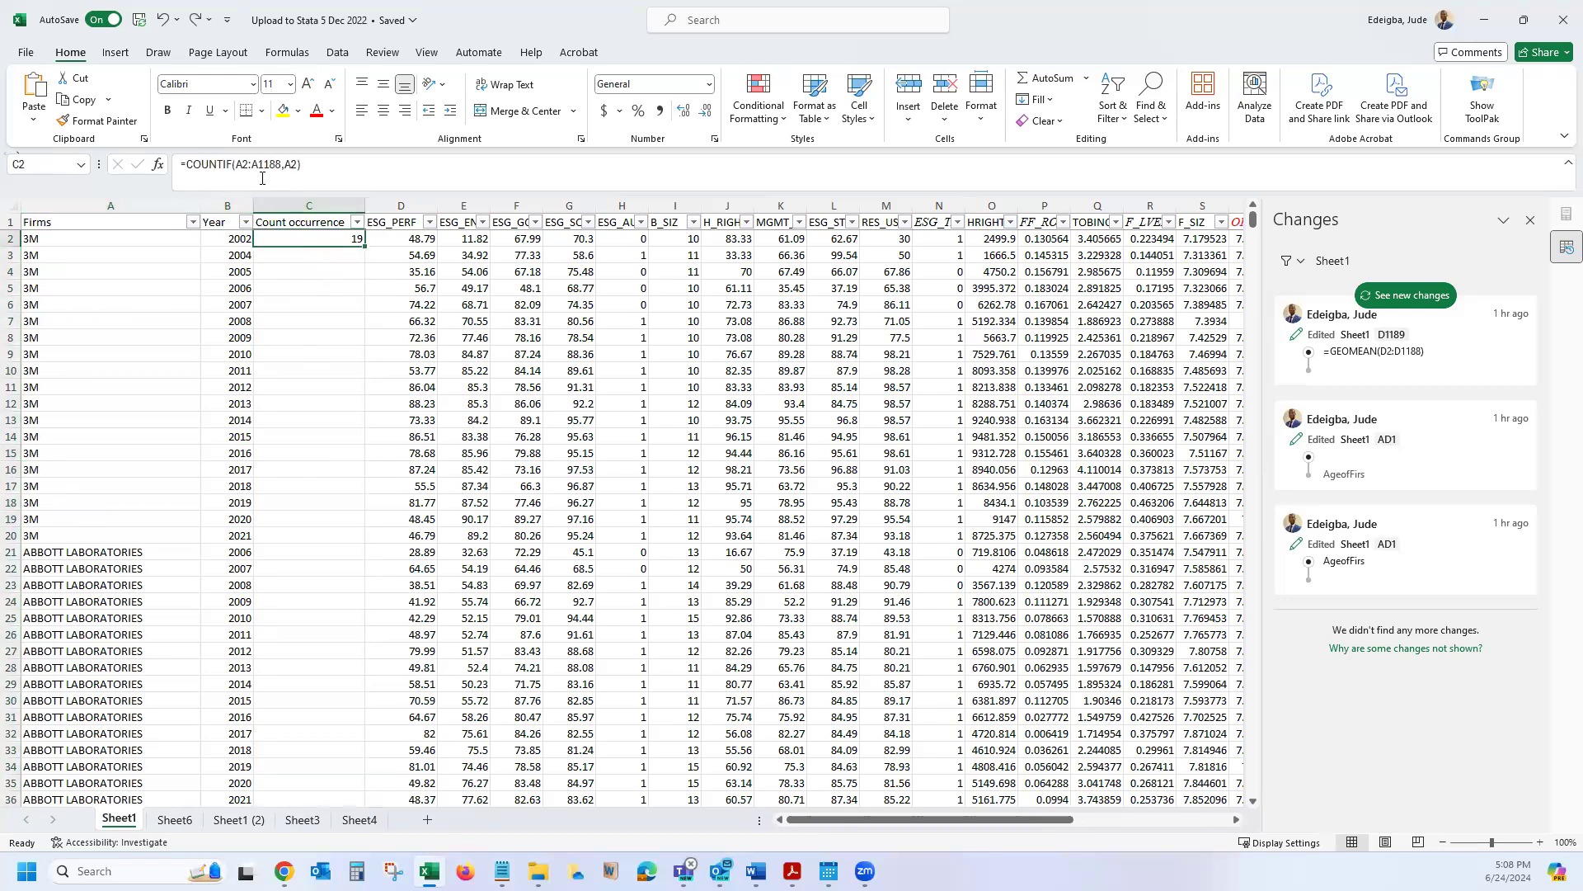
click(237, 165)
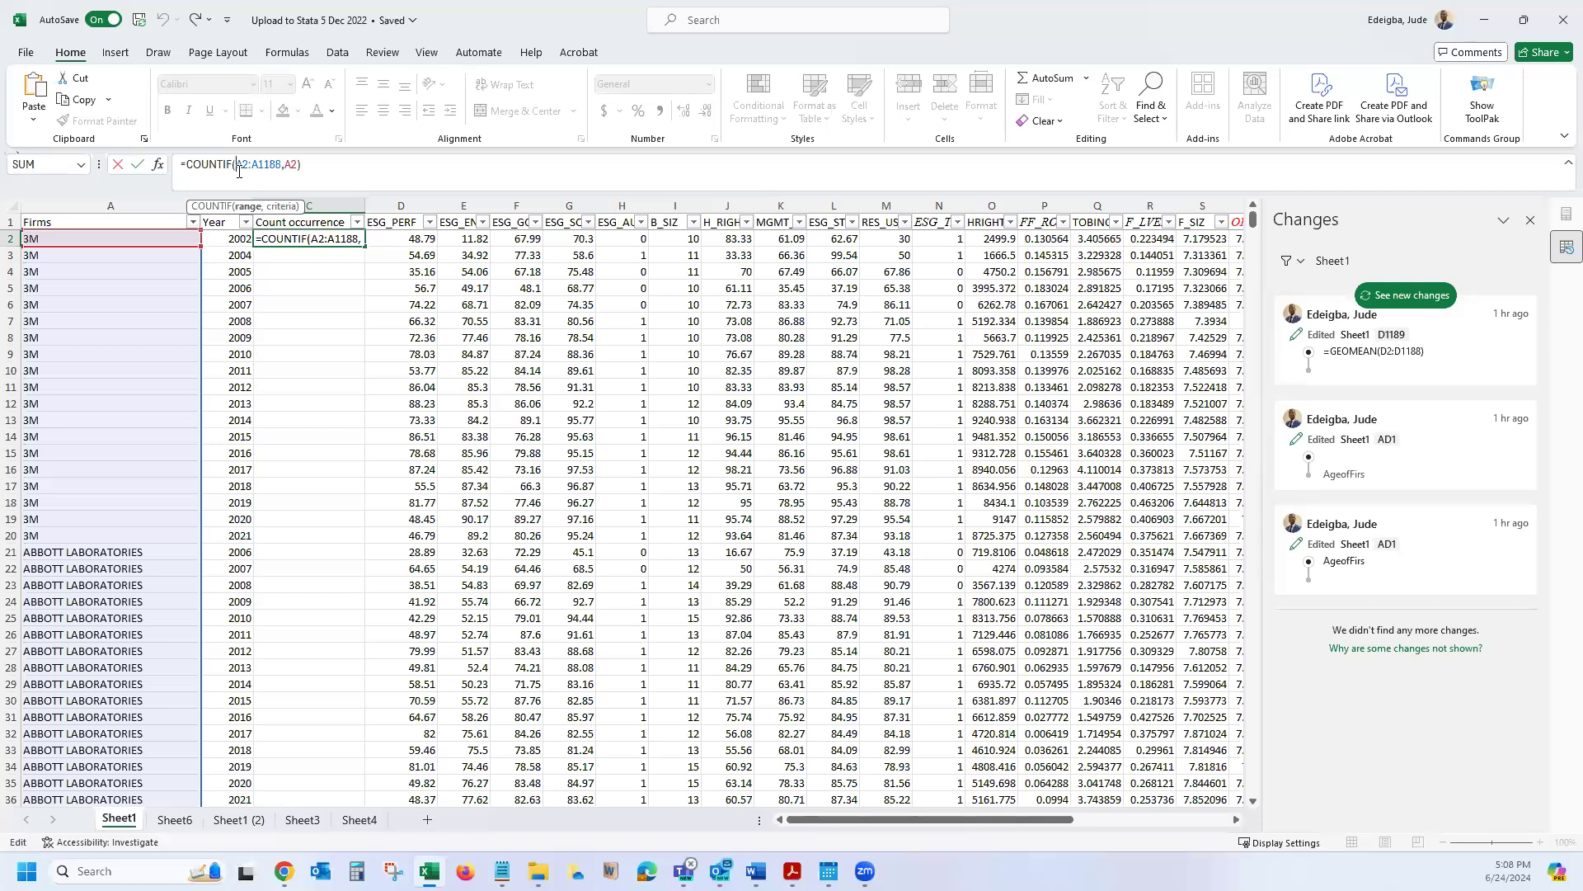
key(F4)
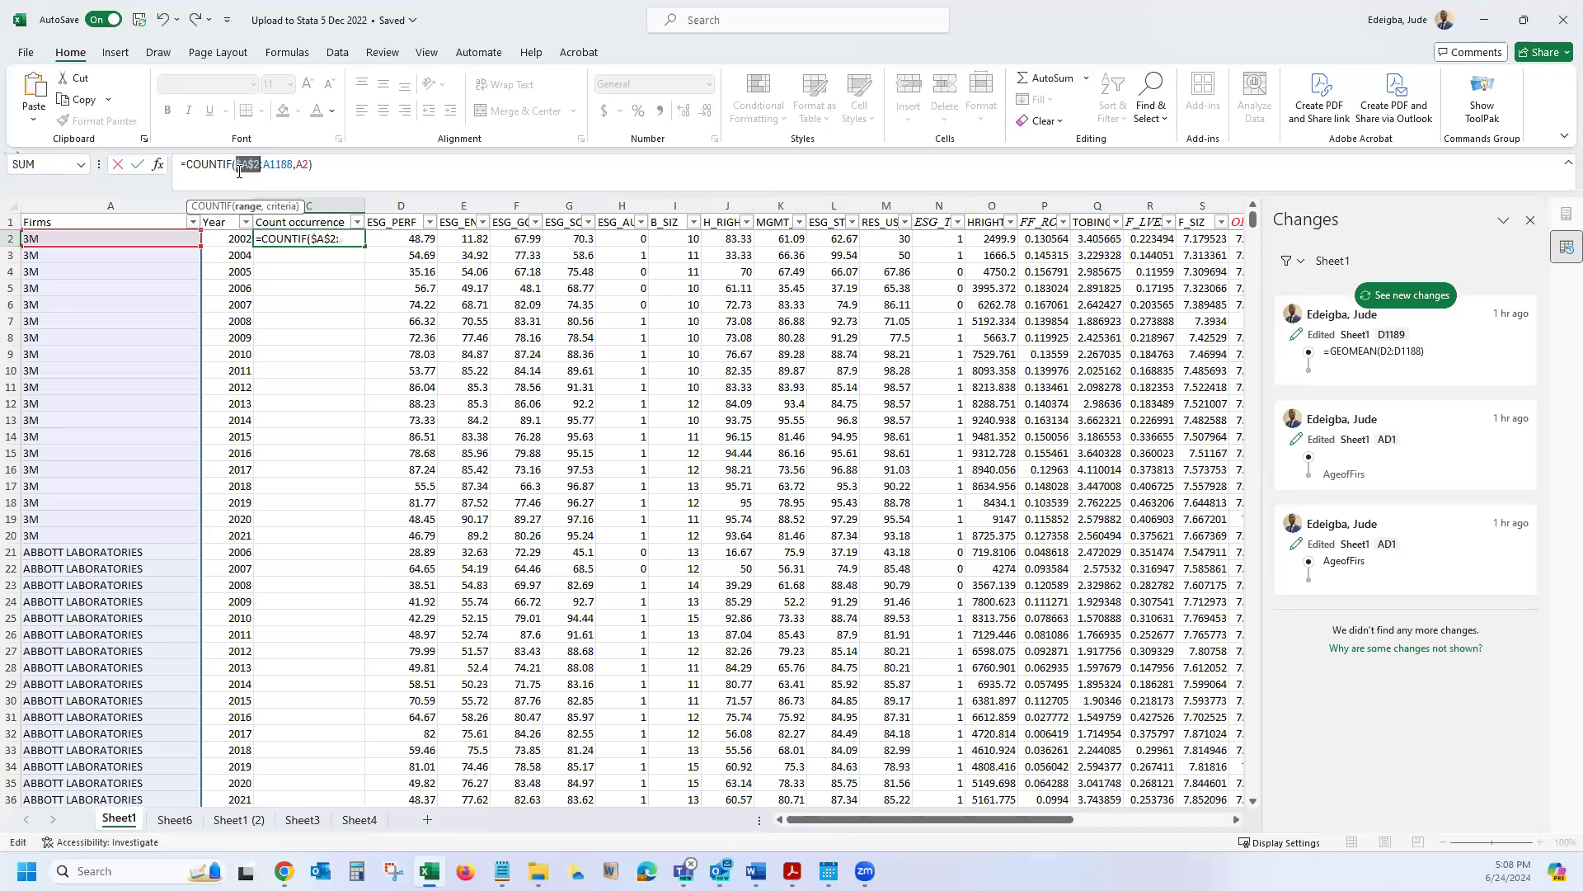
click(243, 164)
key(F4)
key(F4)
key(F4)
click(234, 164)
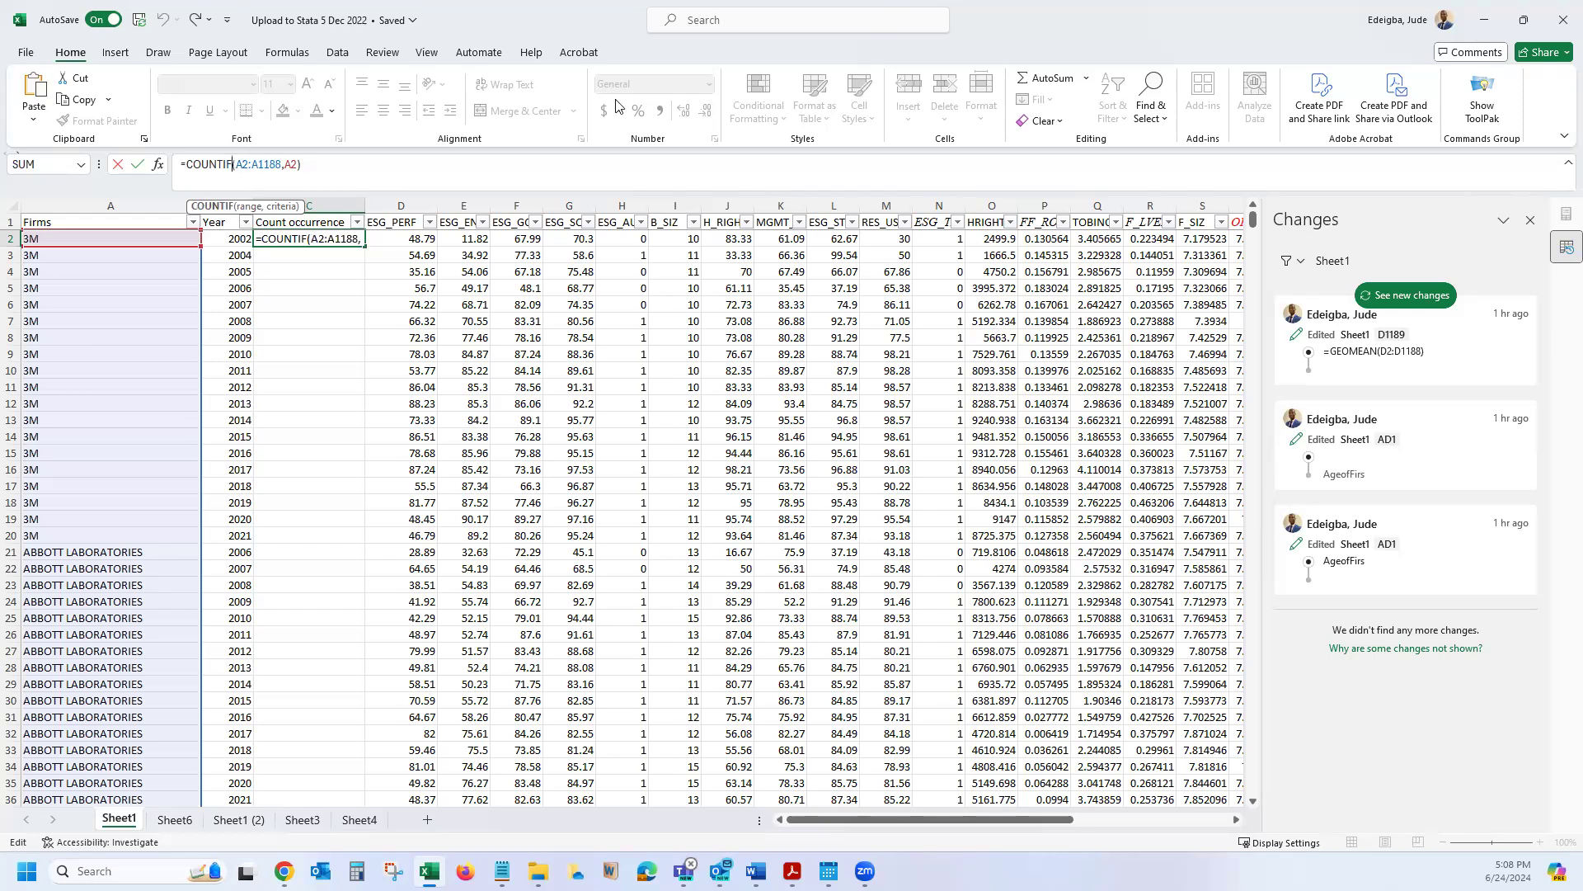
text($)
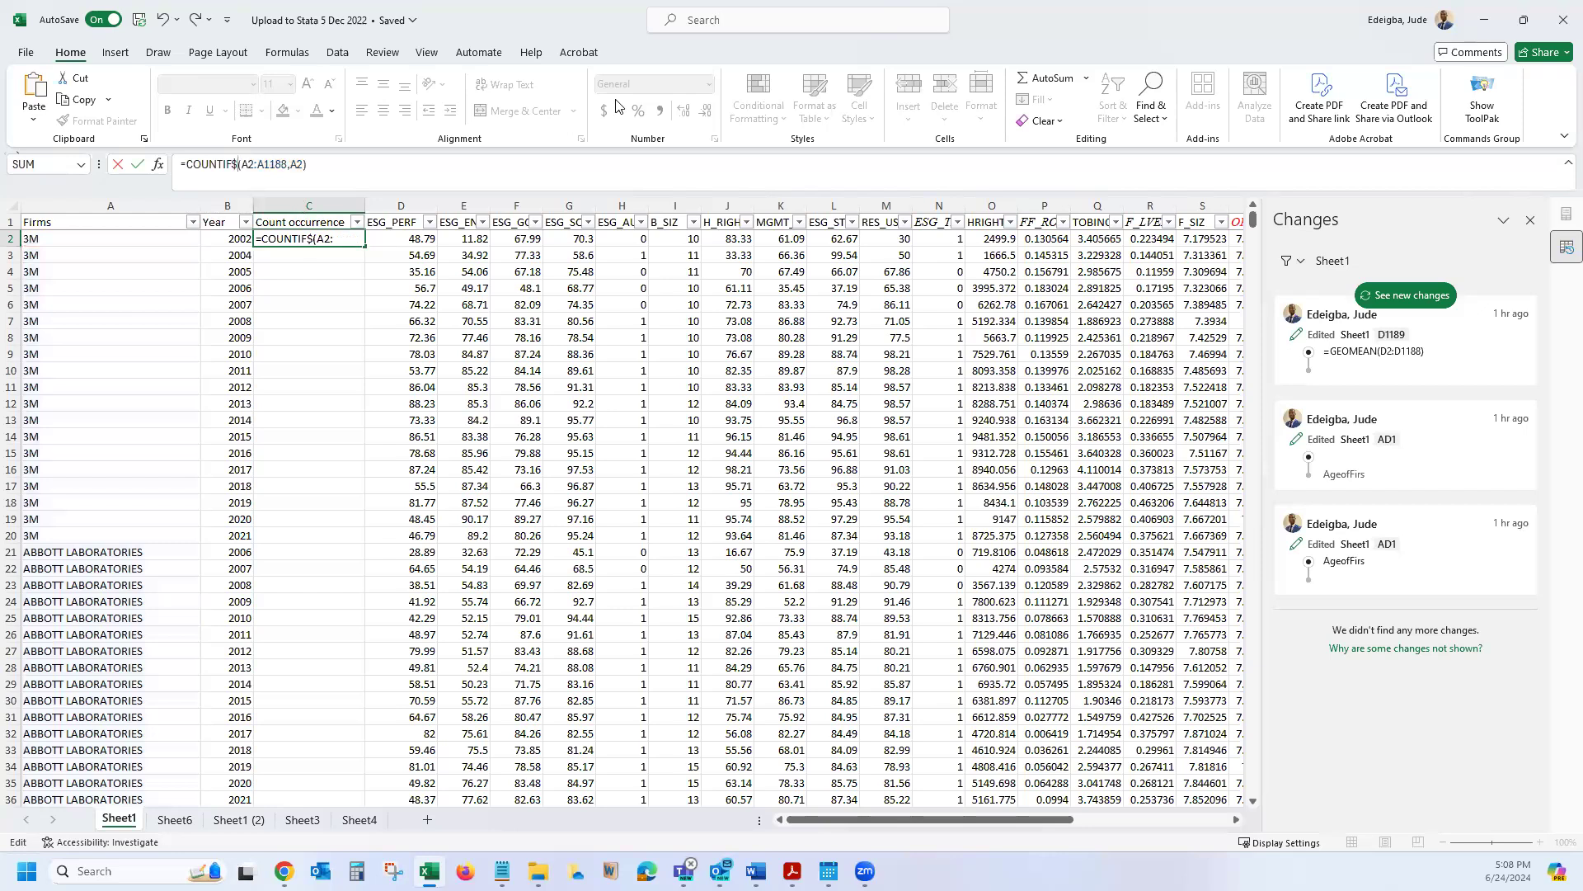
key(BackSpace)
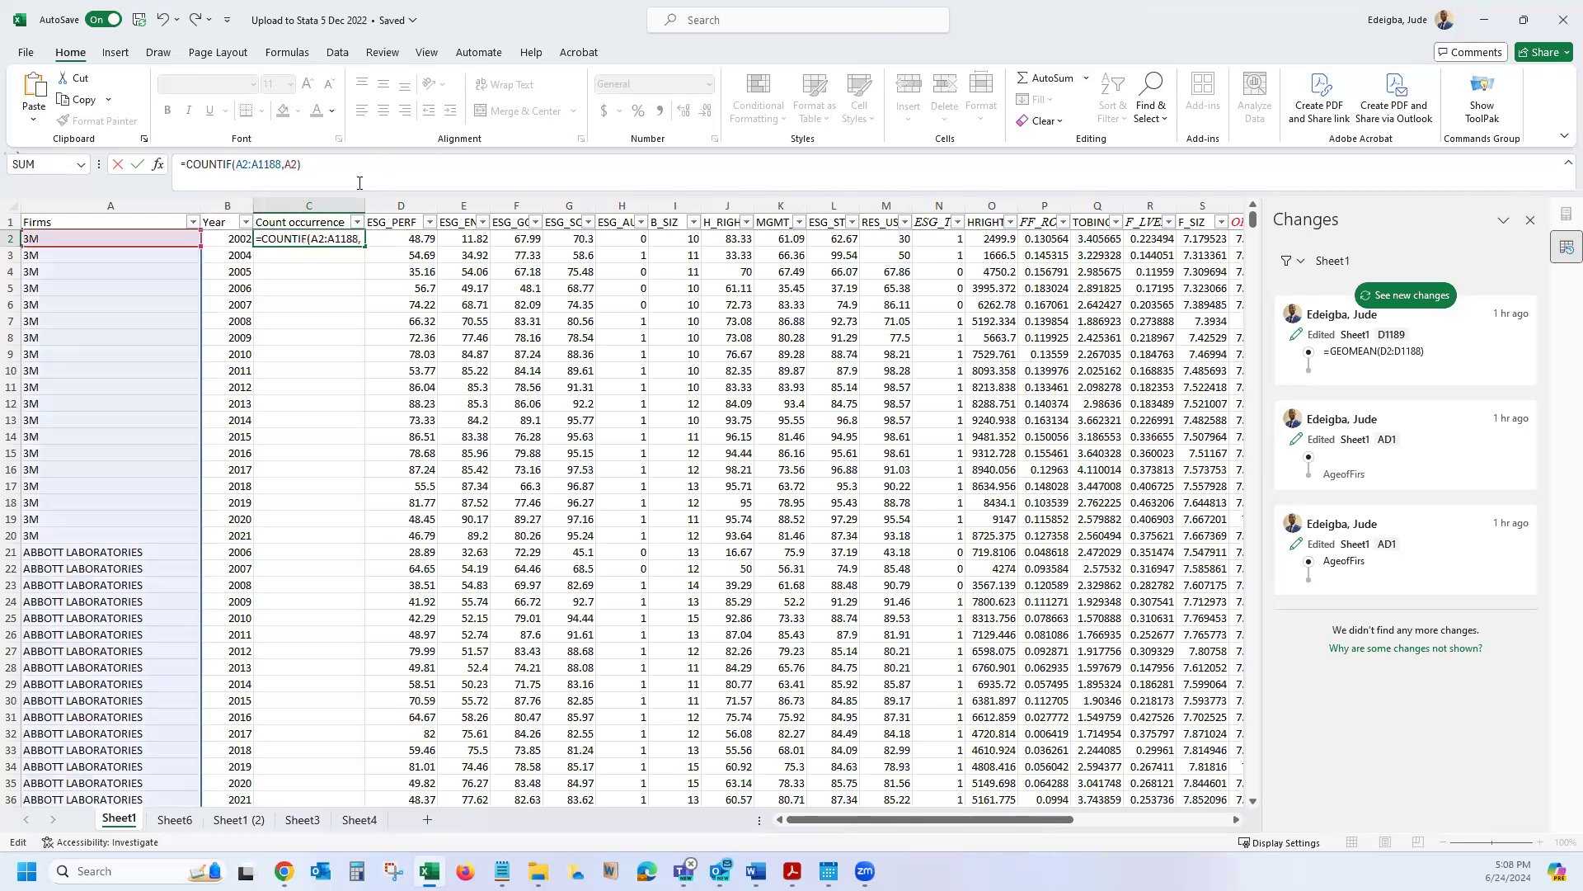
Try to fix the range start in the C2 formula as $A$2, leaving the A2 criterion relative
click(237, 167)
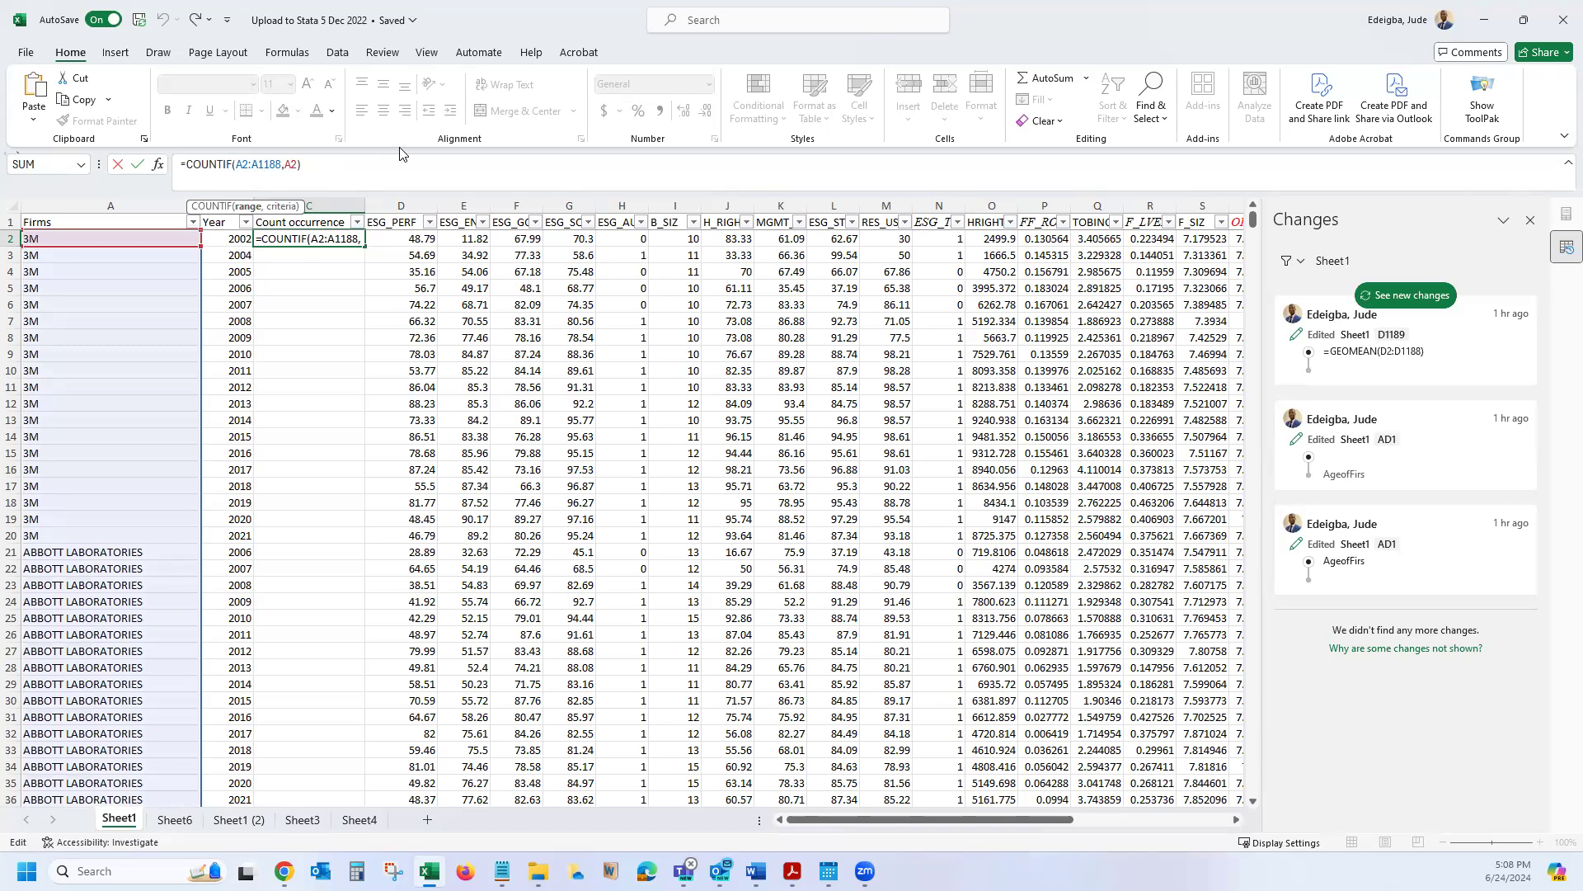
text($A$2$)
key(BackSpace)
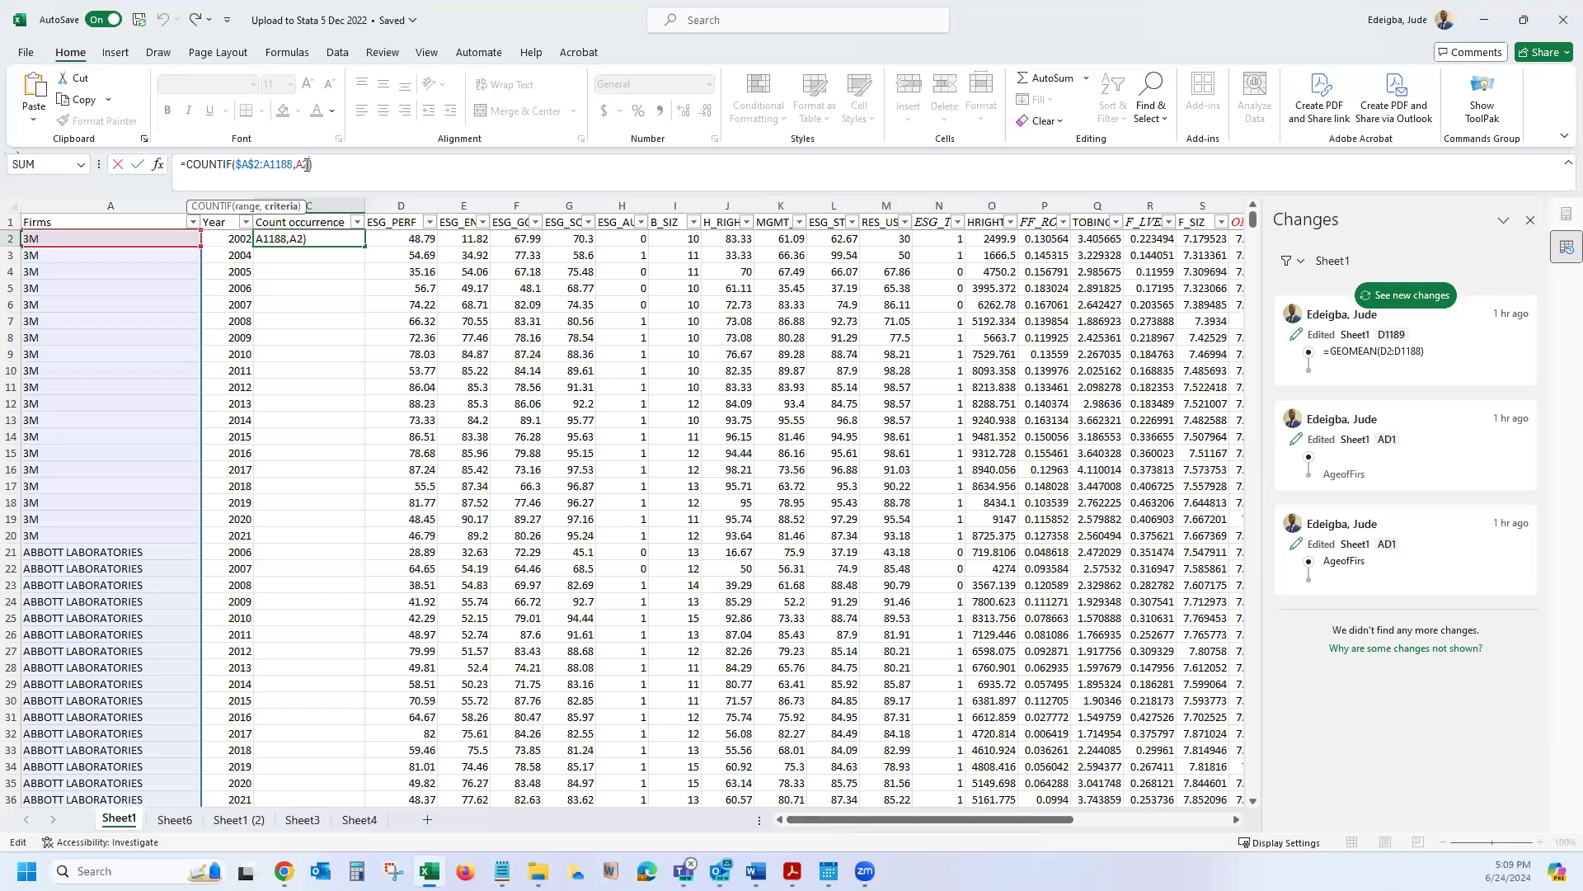
text($)
key(BackSpace)
click(257, 161)
key(BackSpace)
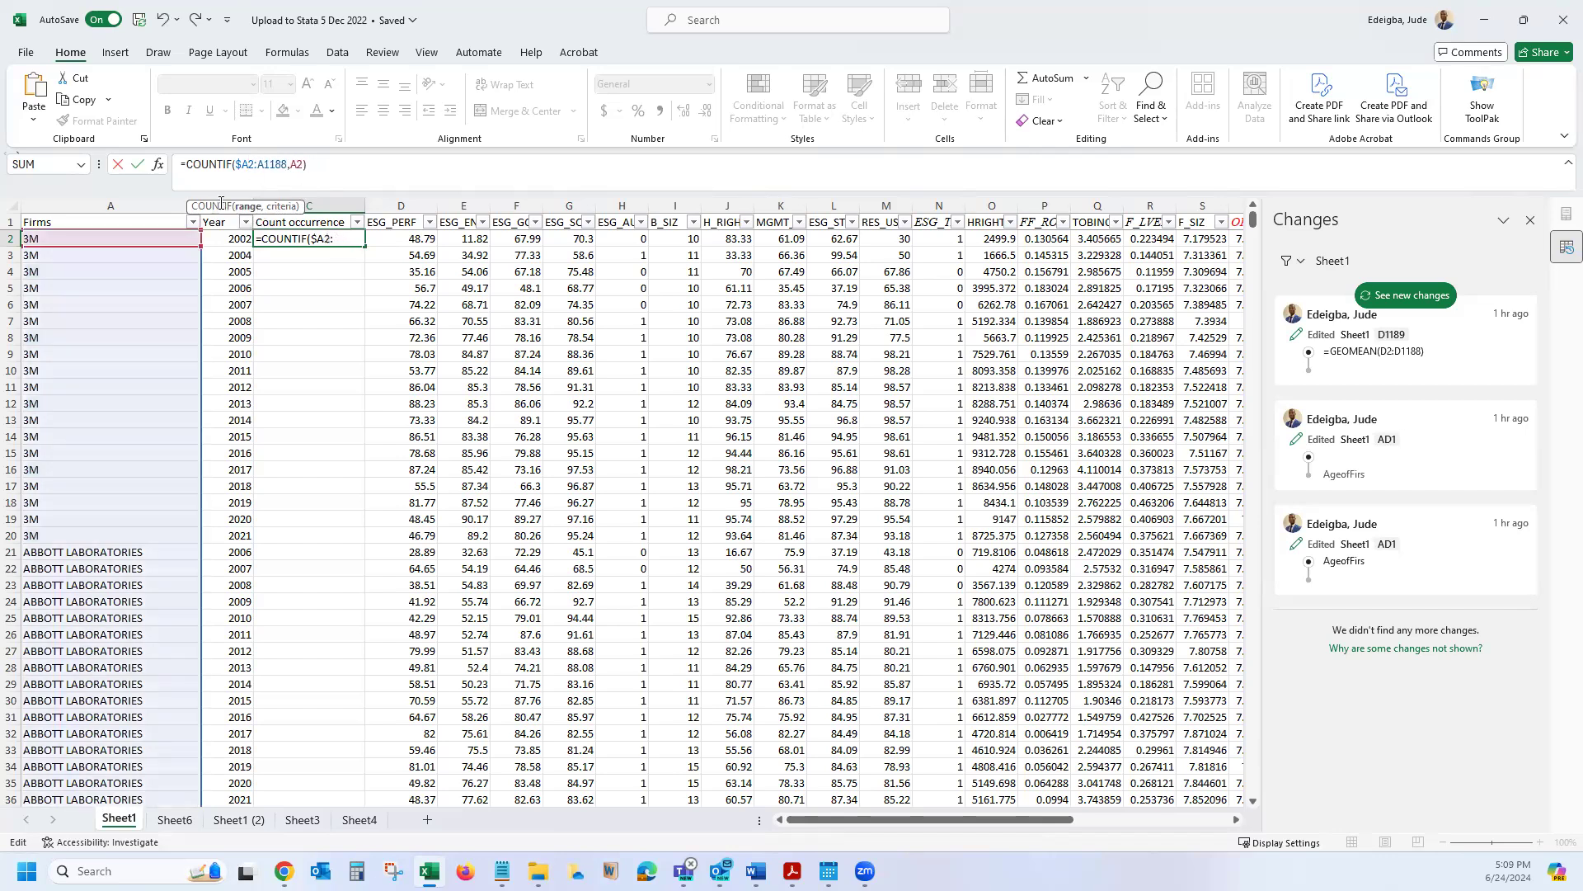
Make the COUNTIF range in C2 absolute as $A$2:$A$1188, keep A2 as the relative criterion, and confirm the formula
click(242, 165)
key(BackSpace)
key(F4)
click(276, 165)
key(F4)
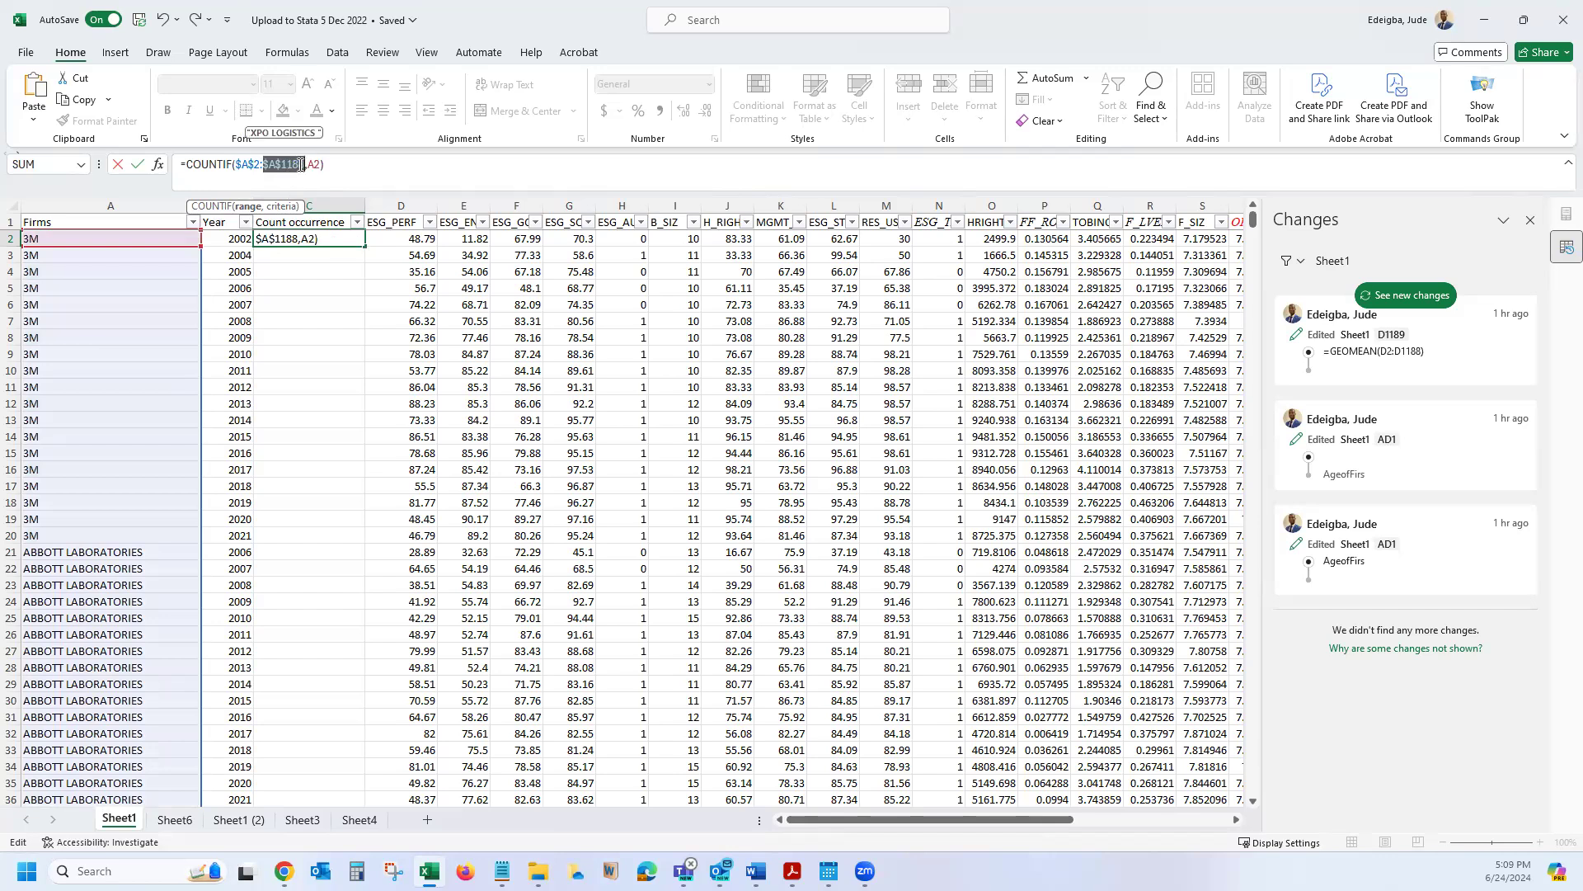
click(318, 165)
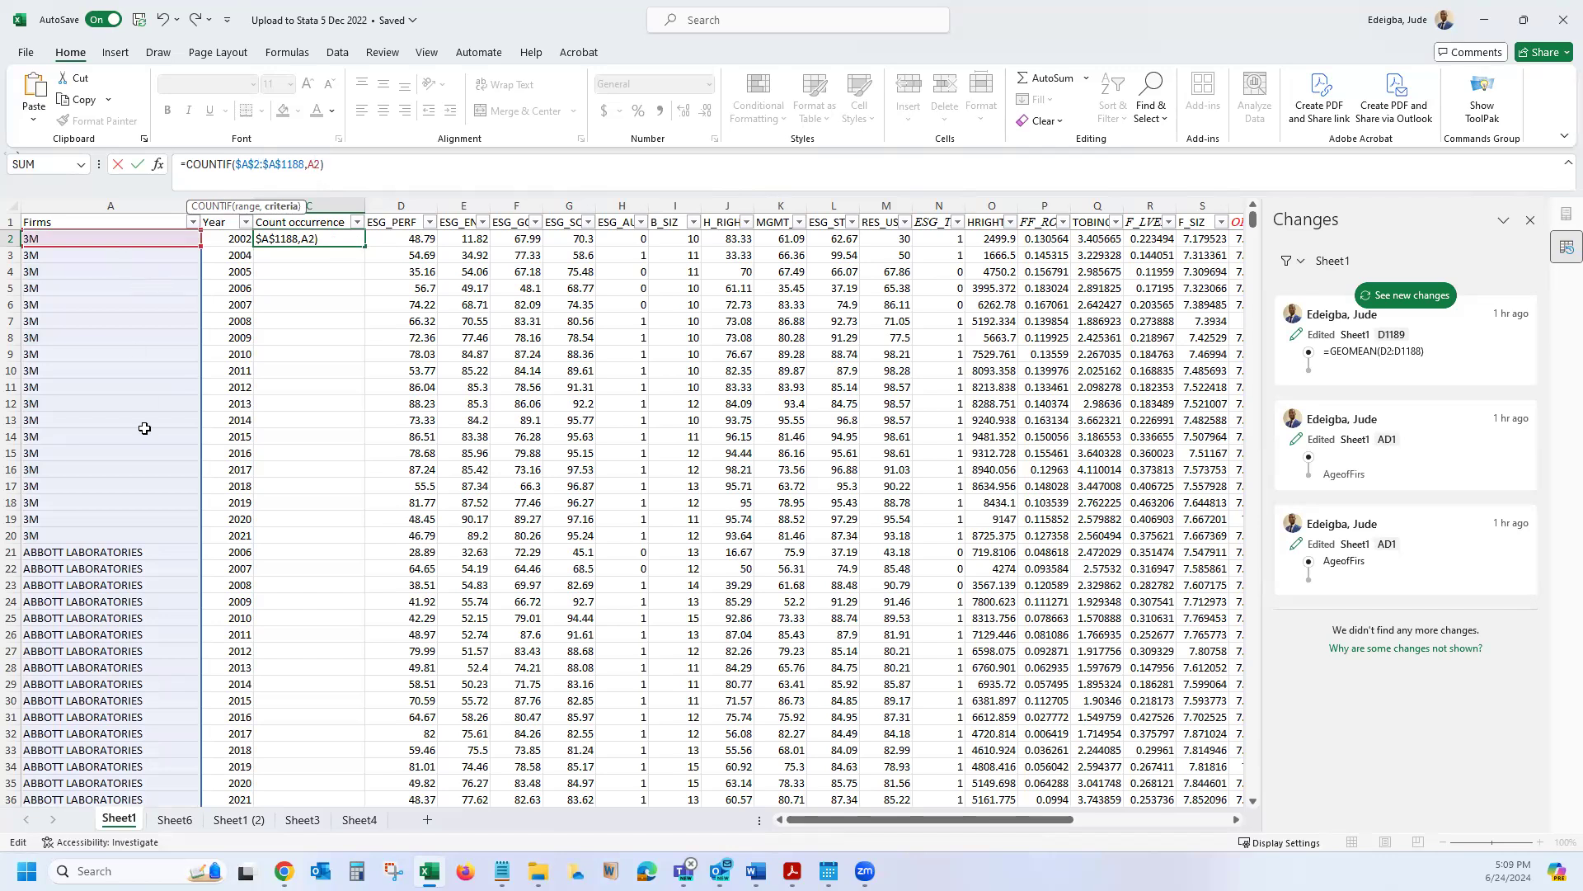
click(332, 163)
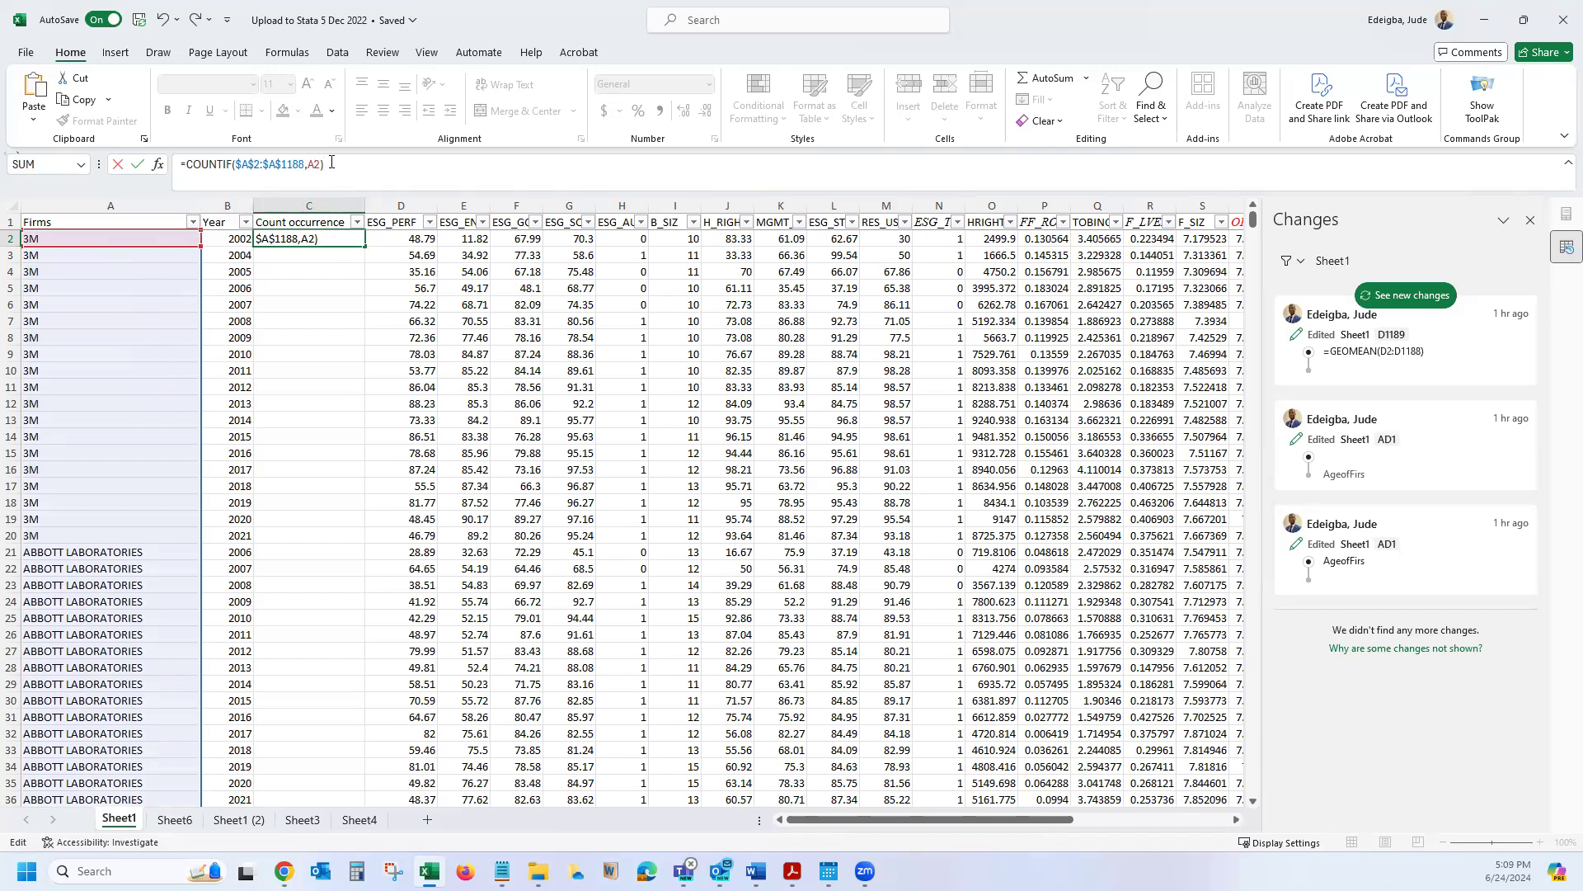
key(Return)
Fill the corrected C2 formula down the Count occurrence column and check the 3M and Abbott Laboratories rows
click(353, 237)
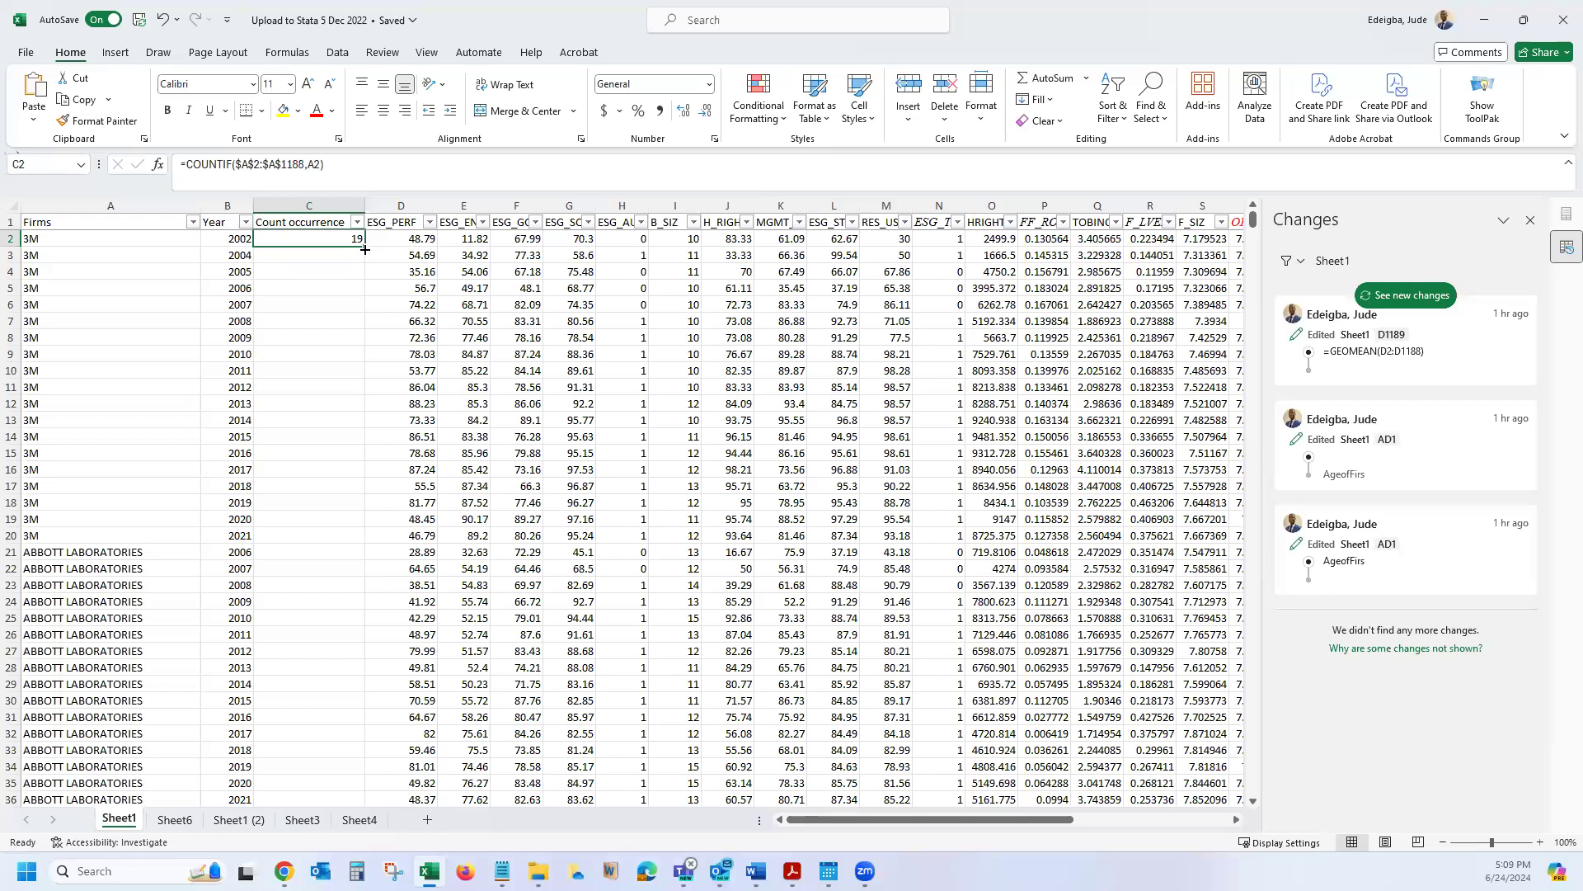
double_click(365, 249)
click(338, 454)
click(338, 486)
scroll(315, 579, down, 1)
click(62, 468)
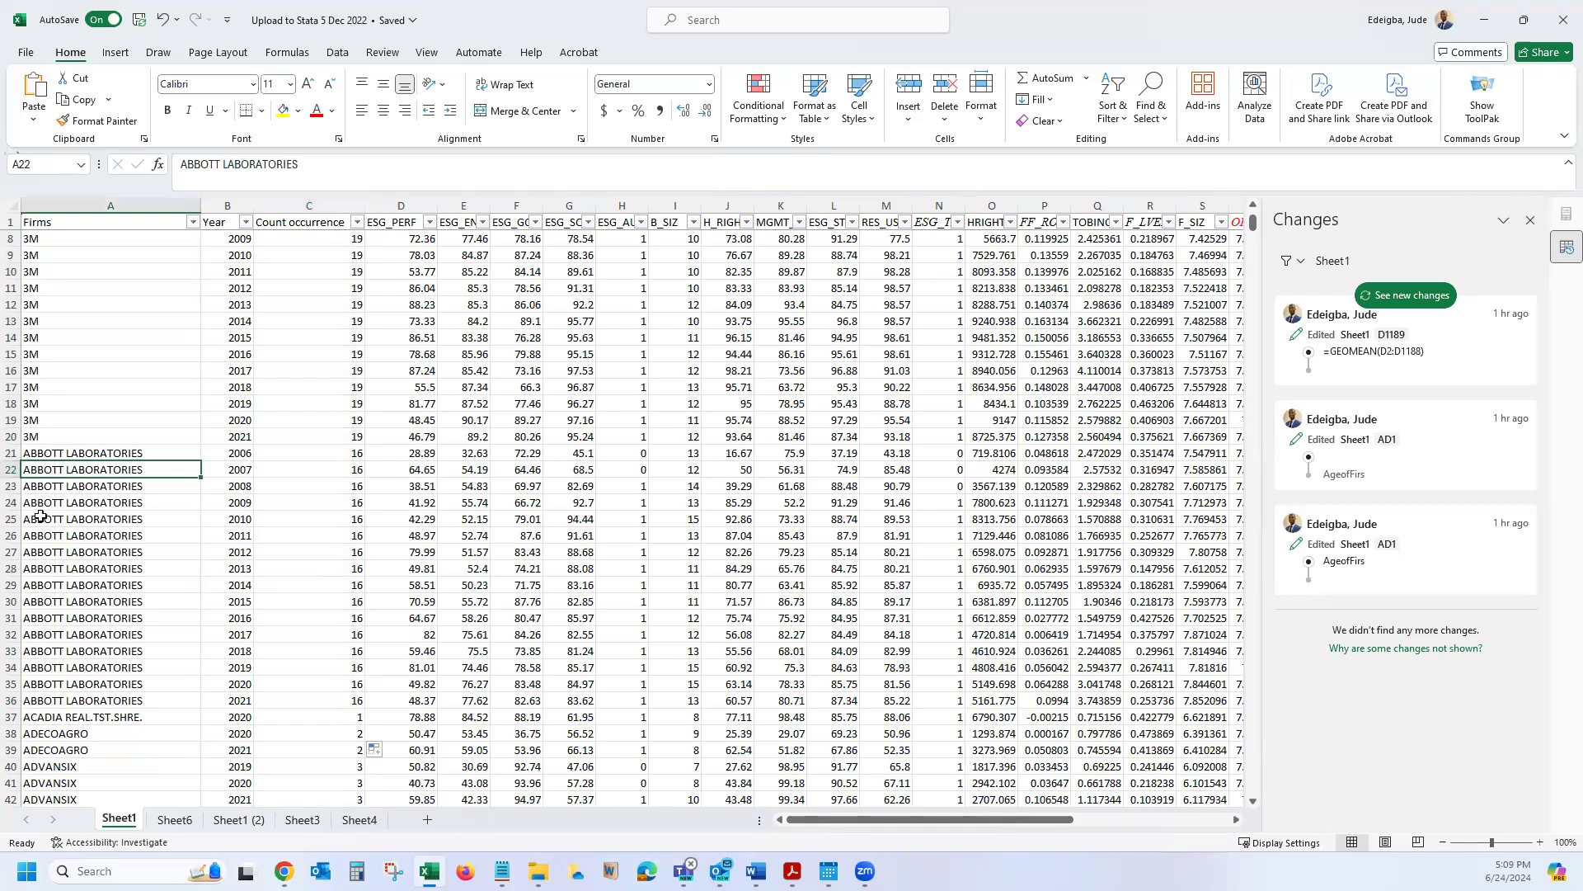
click(62, 453)
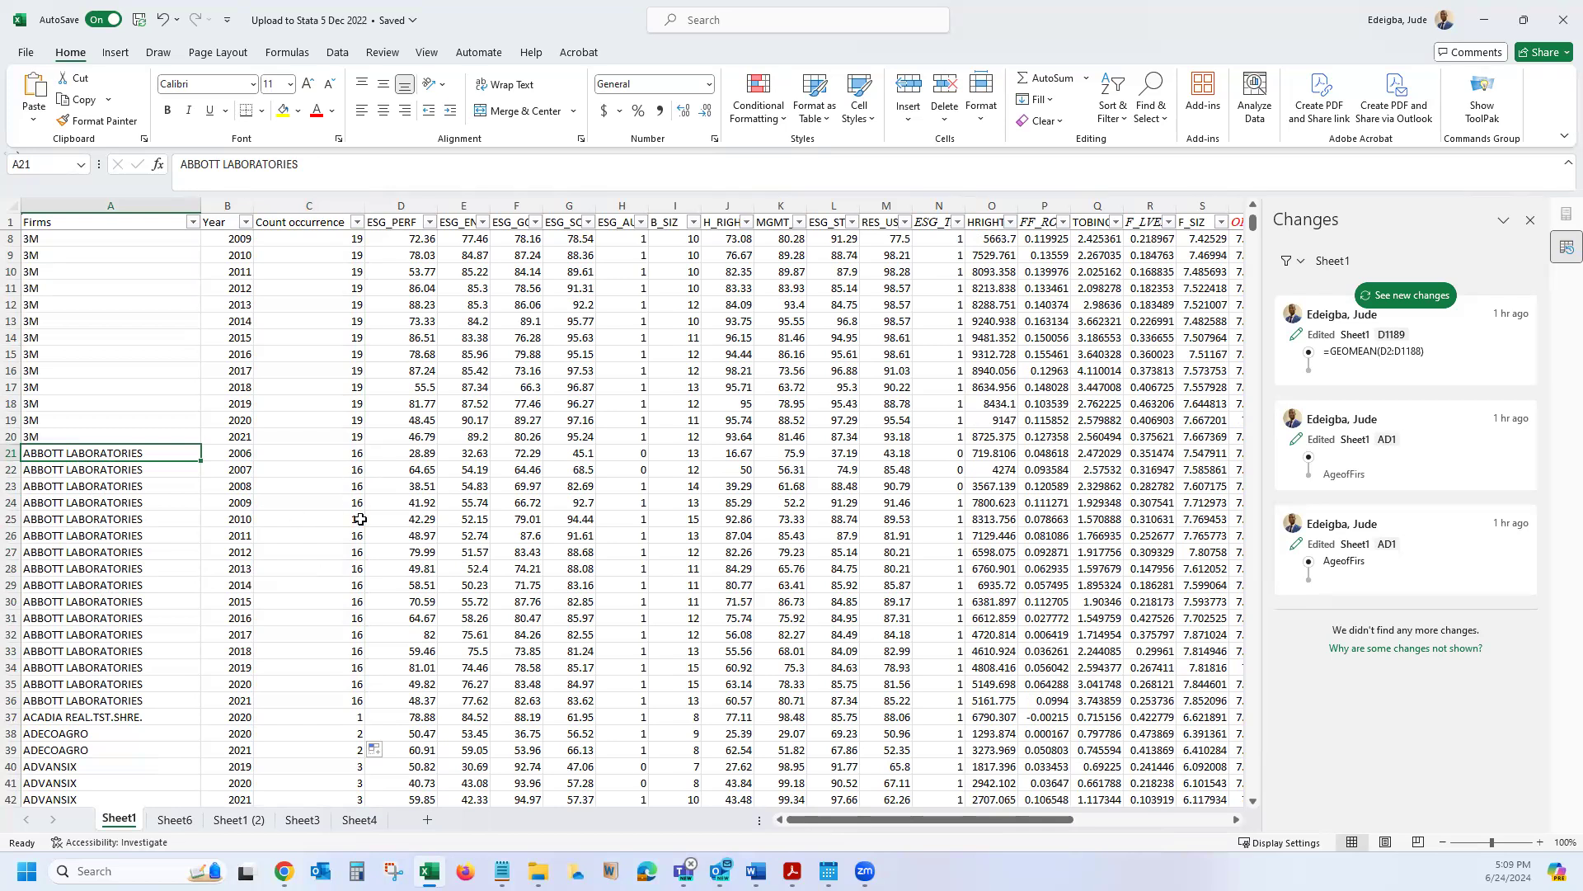
Check the Count occurrence values for the last ABBOTT LABORATORIES rows and the ACADIA REAL.TST.SHRE. row
scroll(347, 668, down, 1)
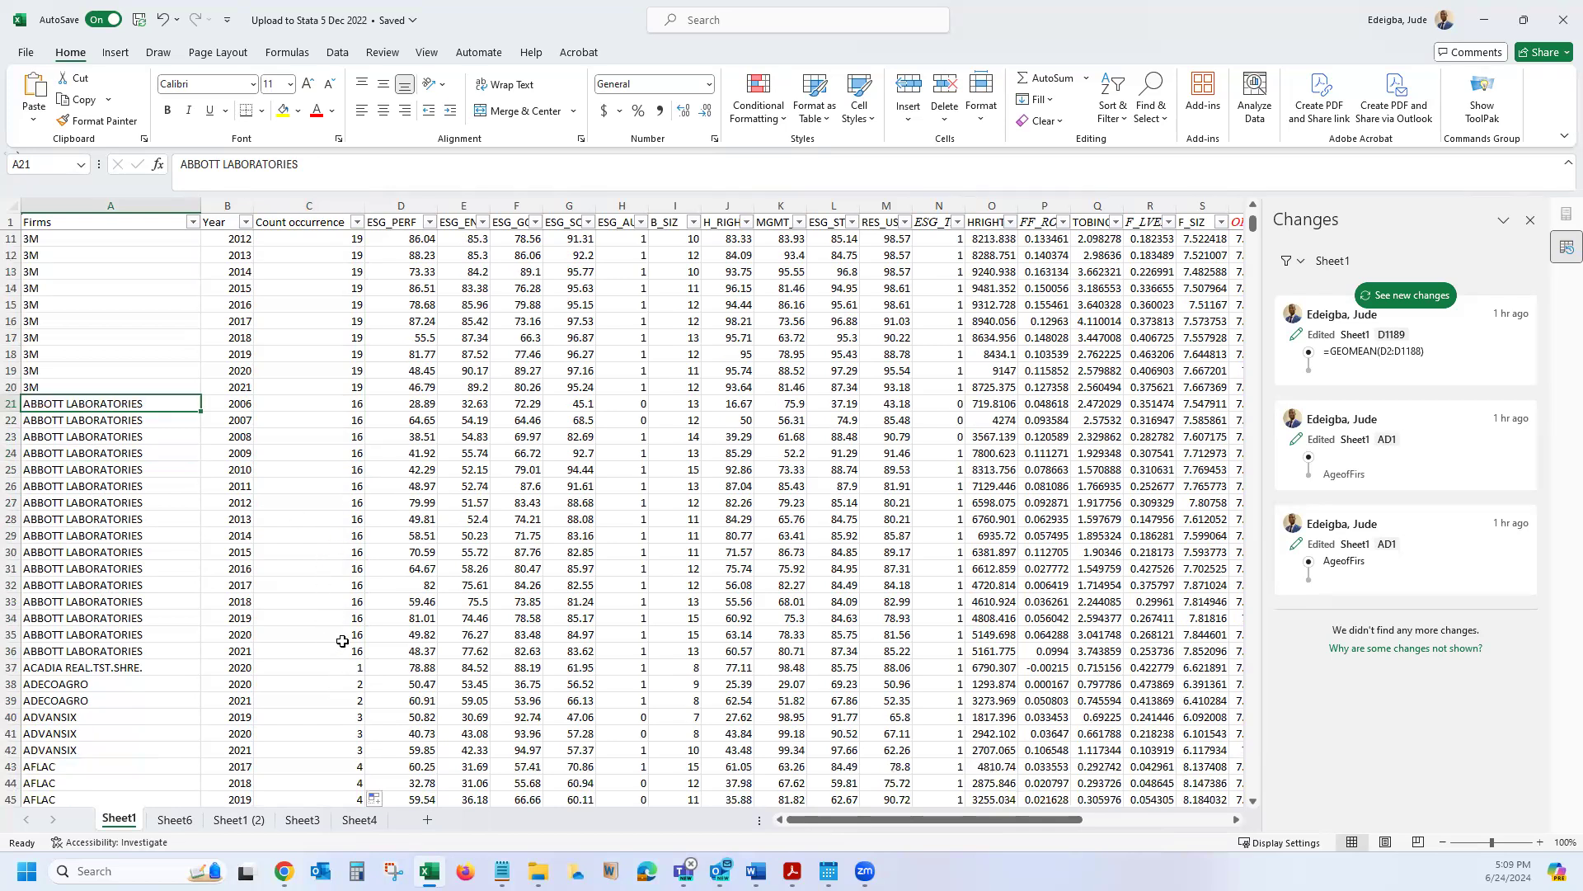
click(338, 635)
scroll(329, 683, down, 1)
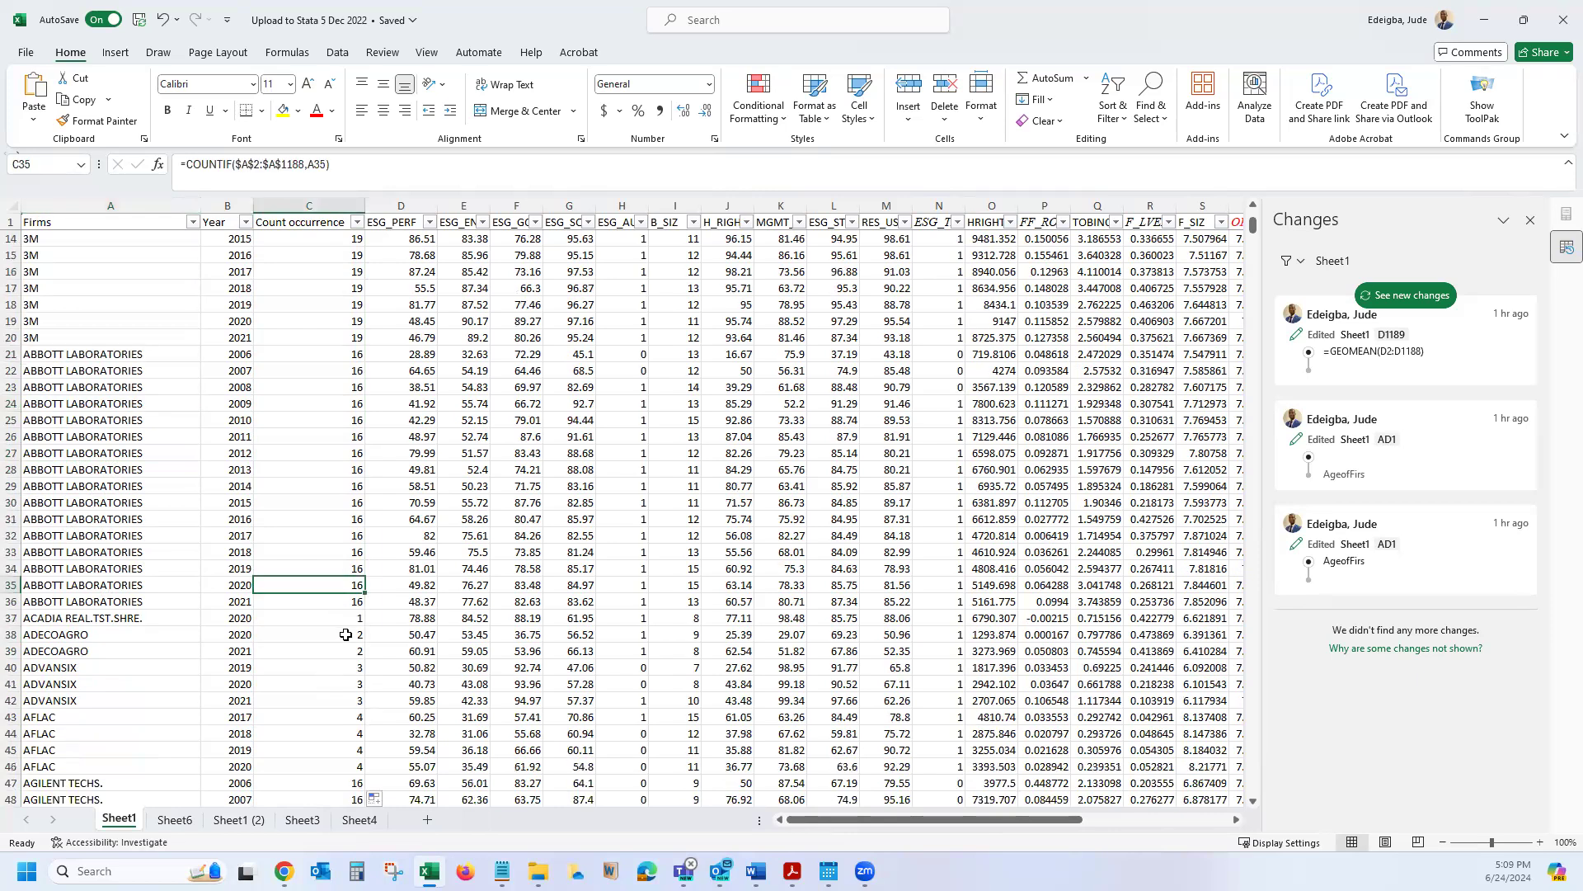
drag(47, 620, 304, 616)
Filter the Firms column with the search "acad" to check the ACADIA REAL.TST.SHRE. entries, and clear the filter
scroll(297, 494, up, 4)
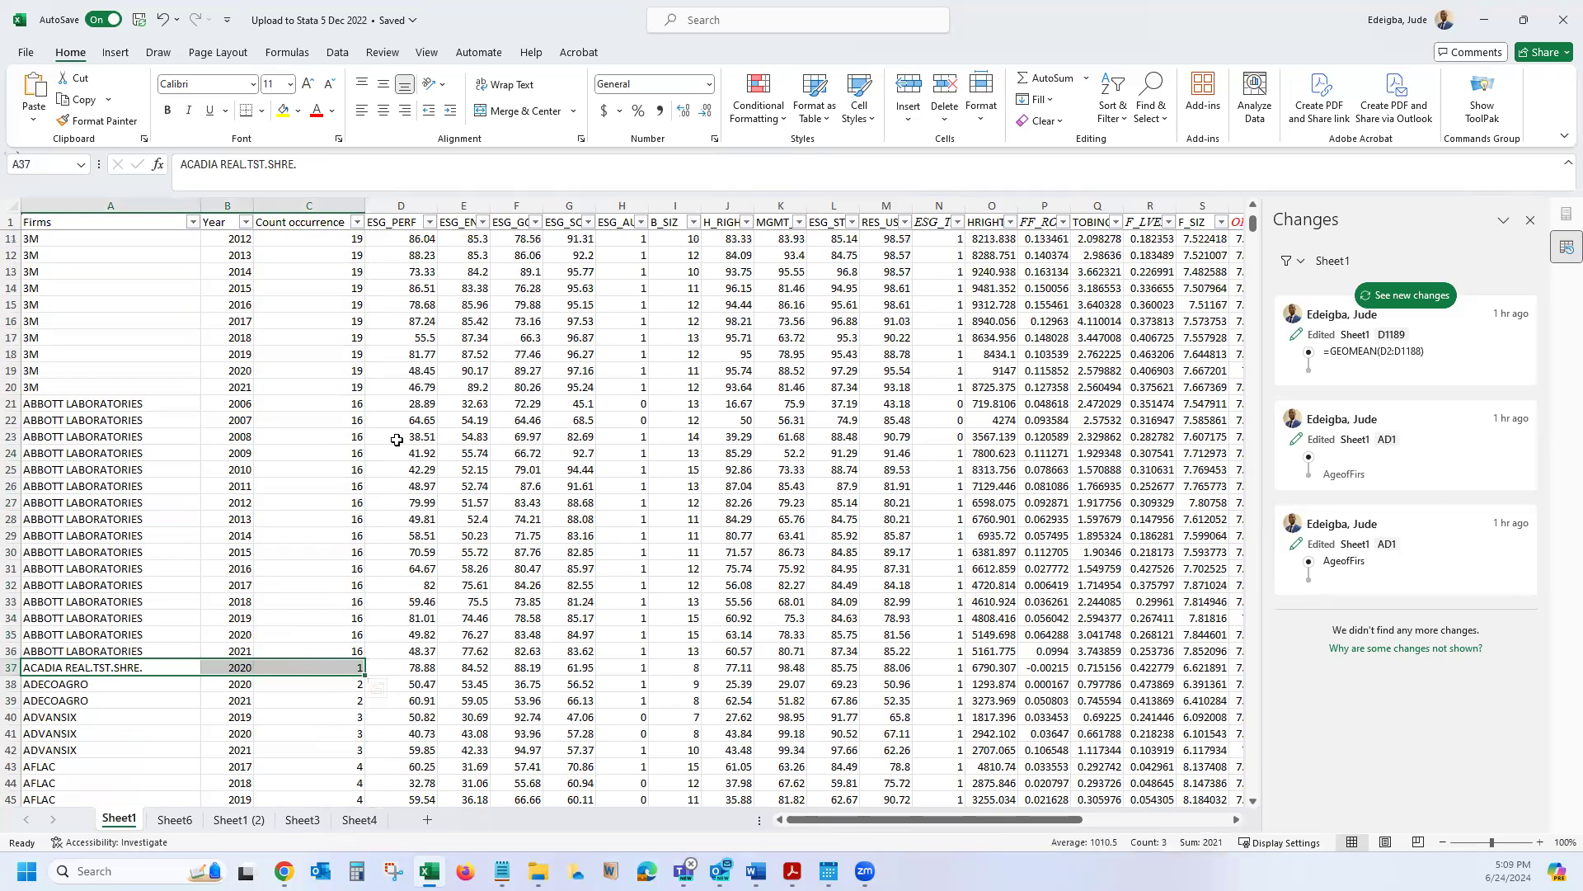
click(192, 223)
click(81, 417)
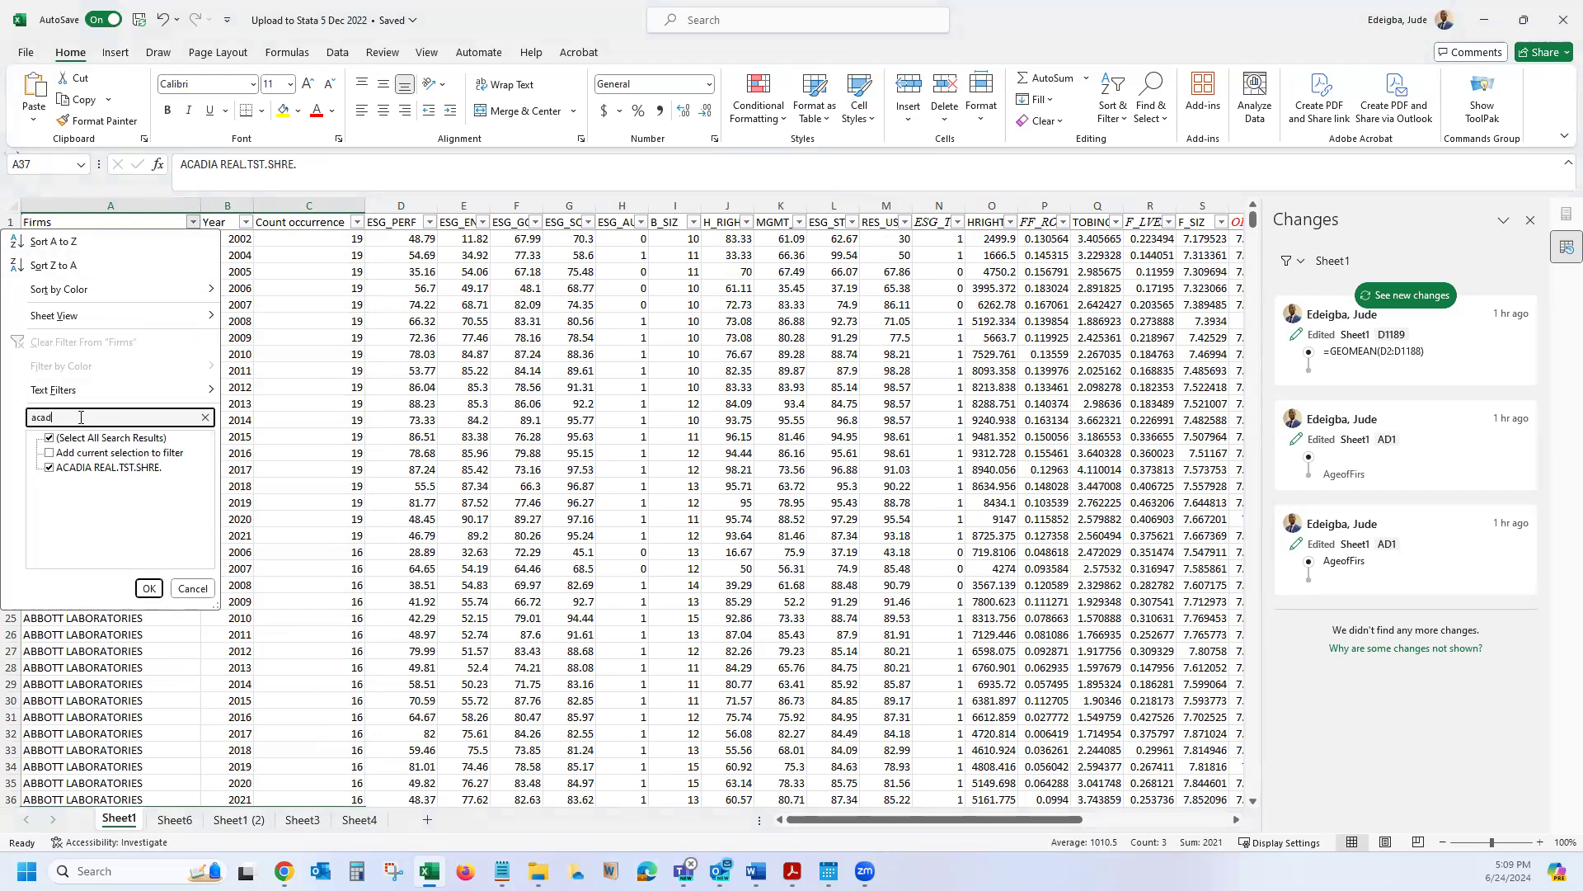
click(149, 588)
click(170, 383)
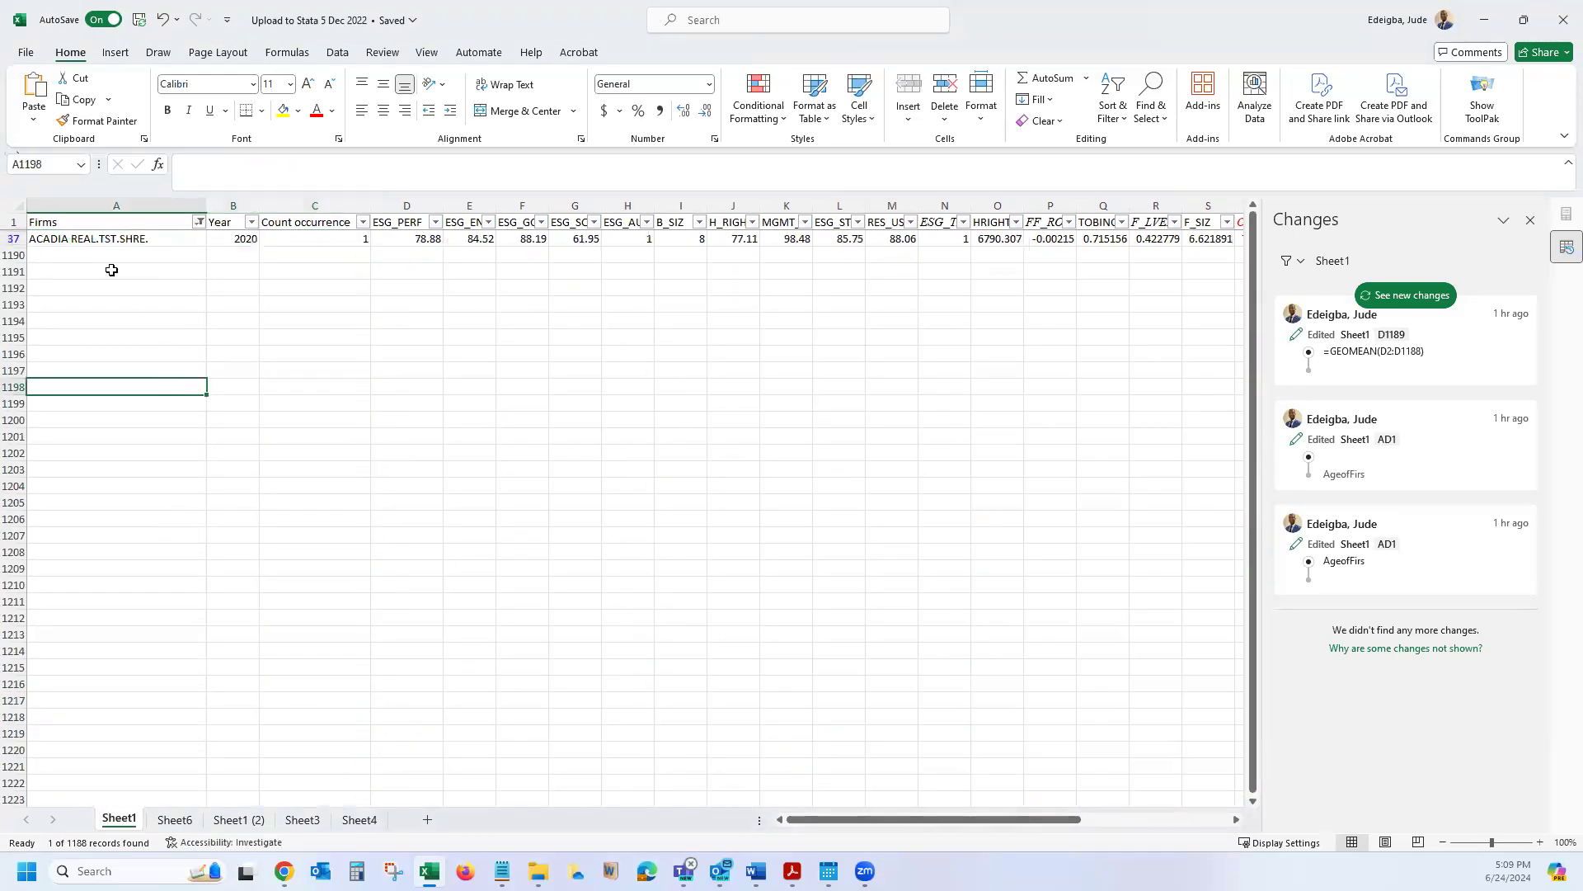
click(108, 240)
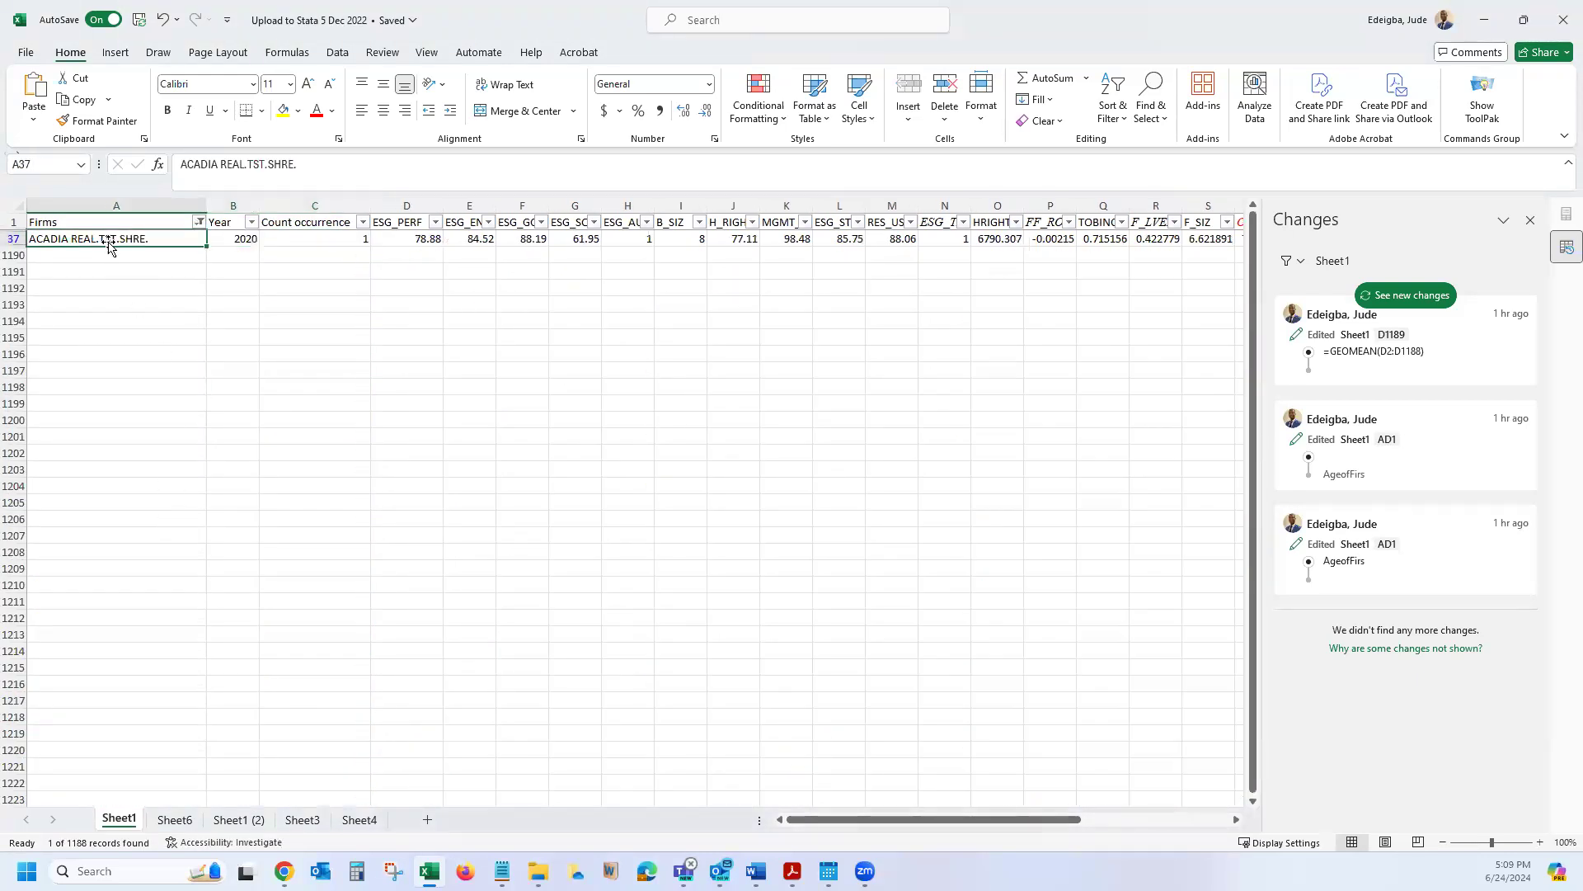
click(201, 222)
click(87, 348)
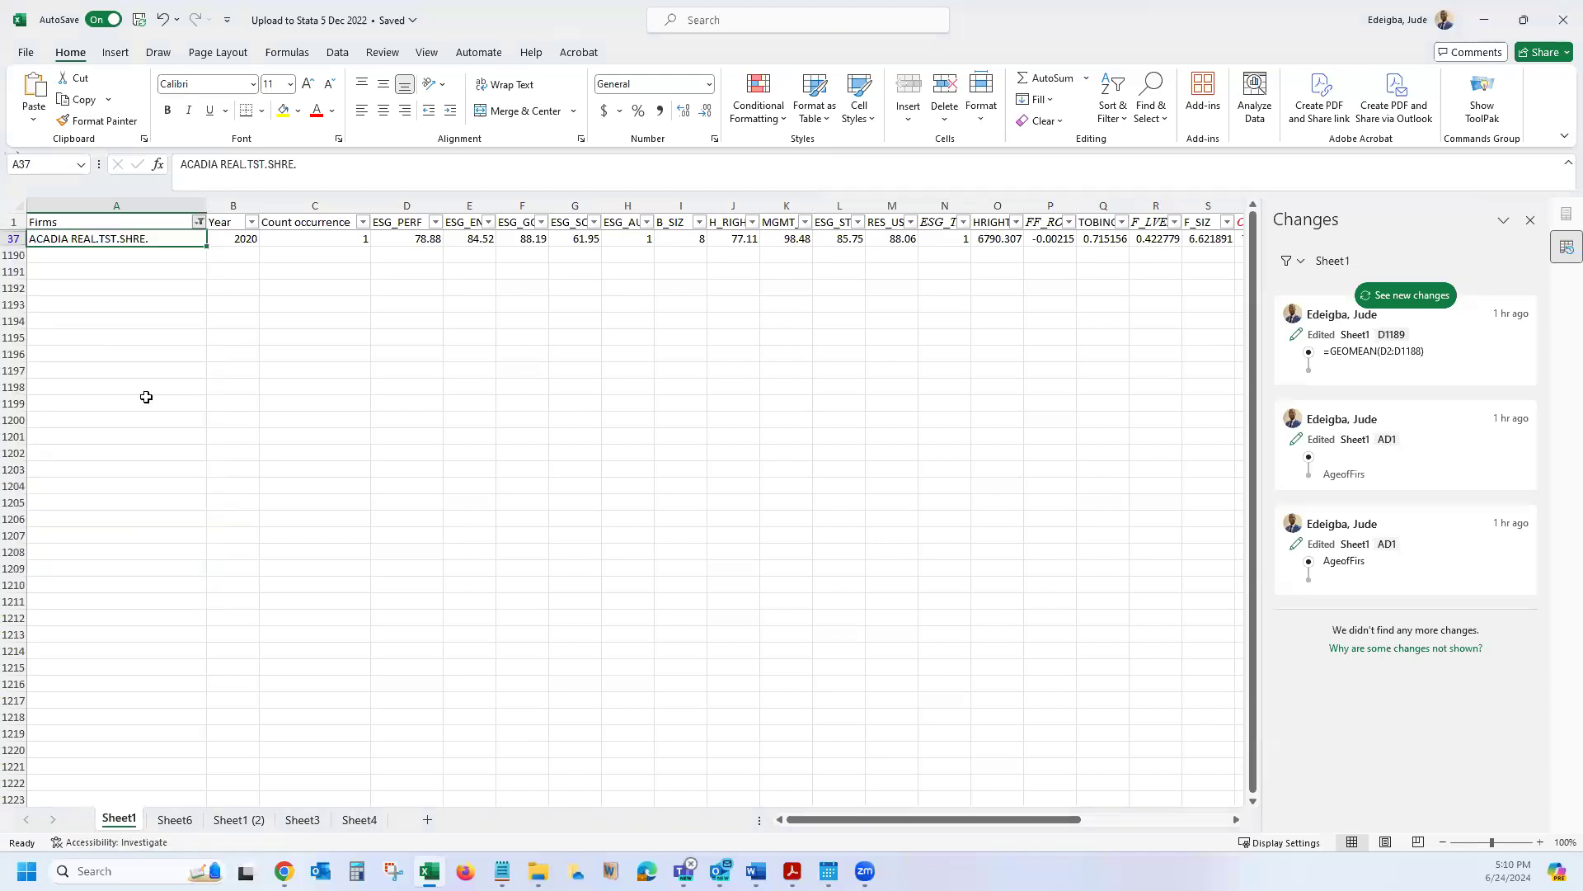